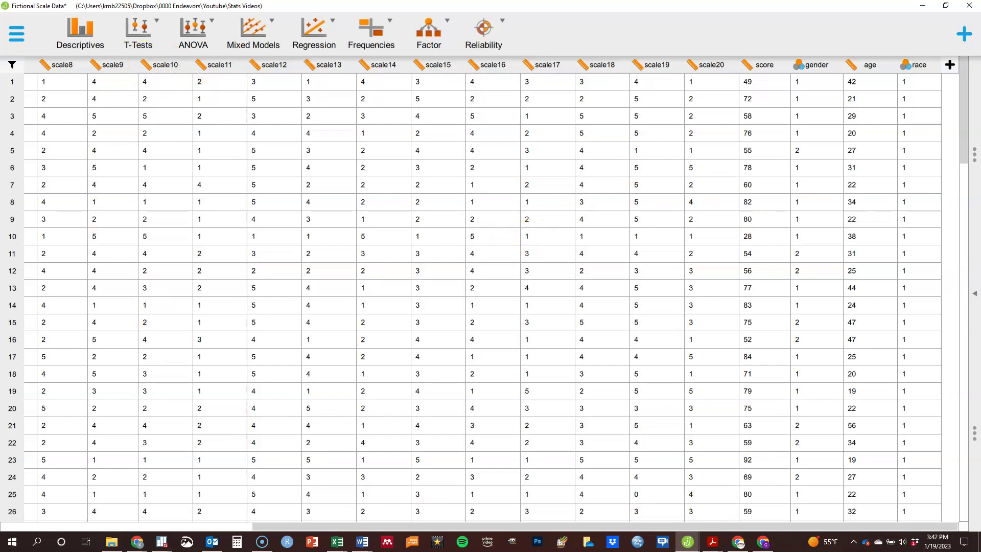
# Create a computed column named sumscale with the Scale type, defined through drag-and-drop formulas.
pyautogui.click(948, 66)
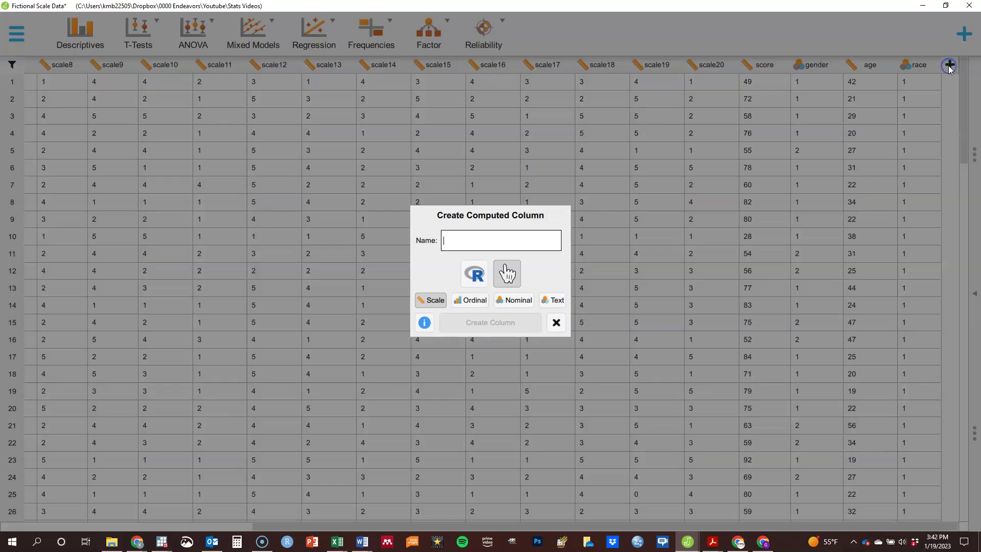
pyautogui.click(506, 245)
pyautogui.write('sumscale')
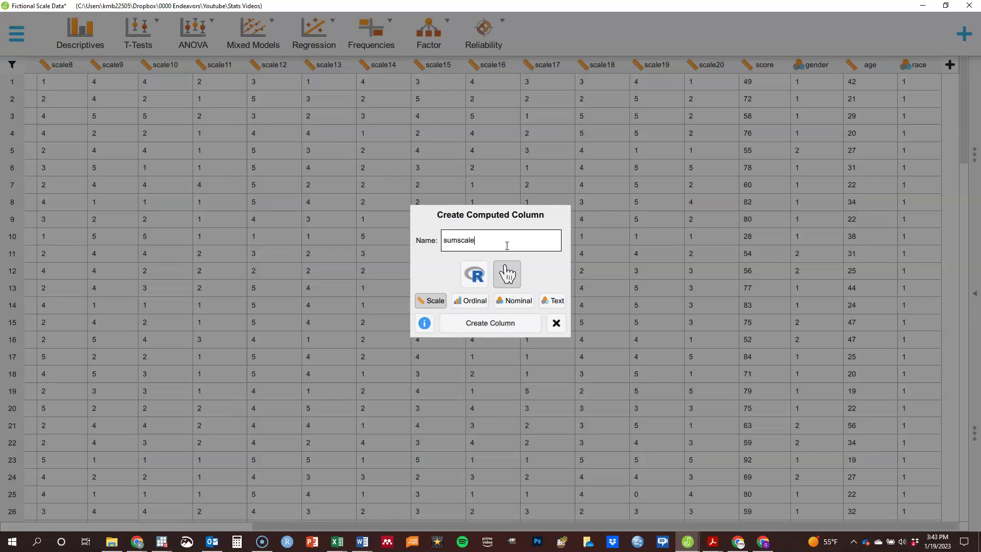
pyautogui.click(480, 246)
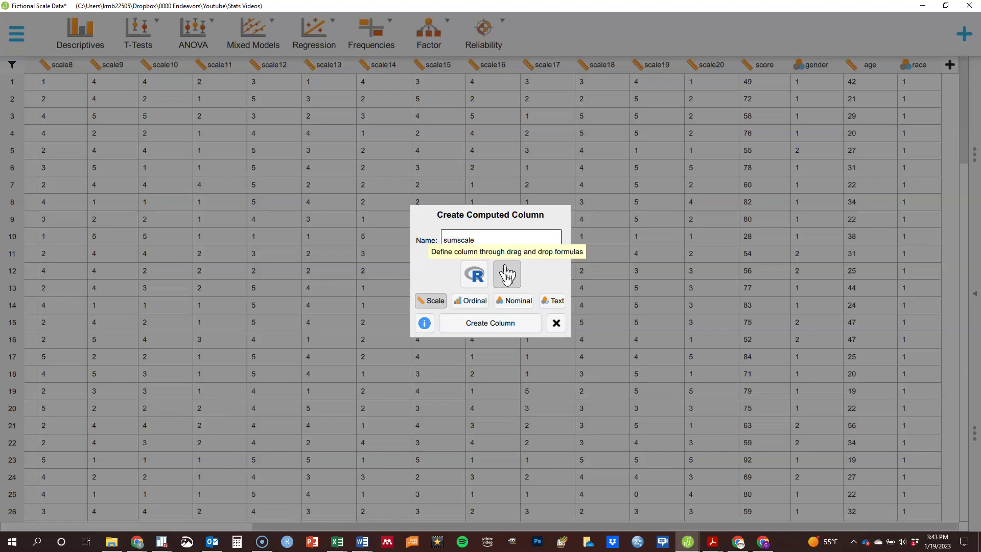
pyautogui.click(469, 281)
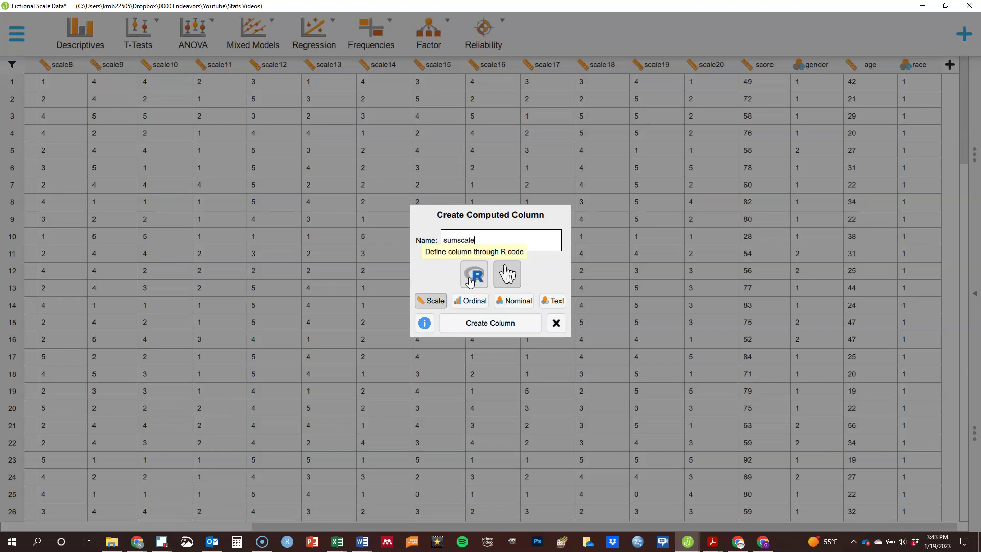
pyautogui.click(509, 272)
pyautogui.click(510, 276)
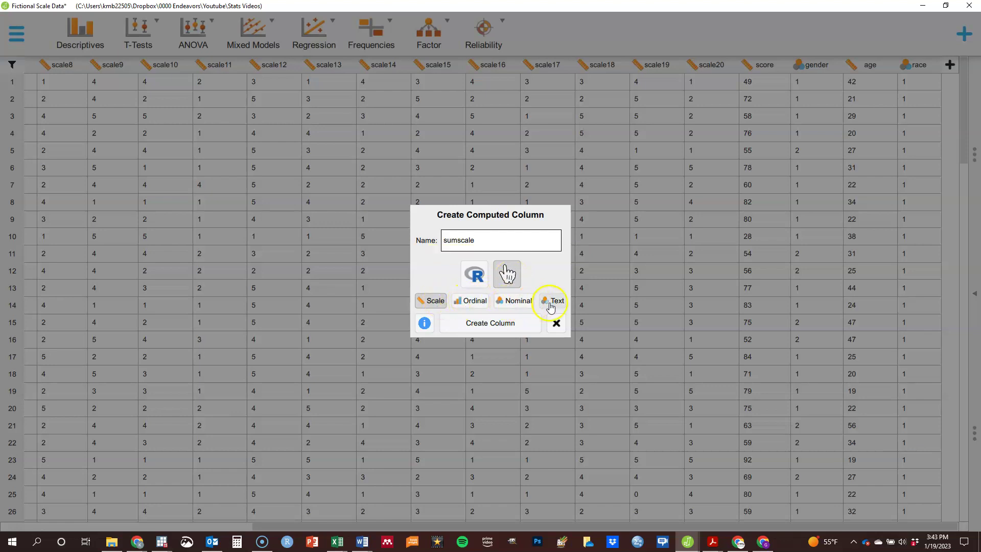
pyautogui.click(430, 303)
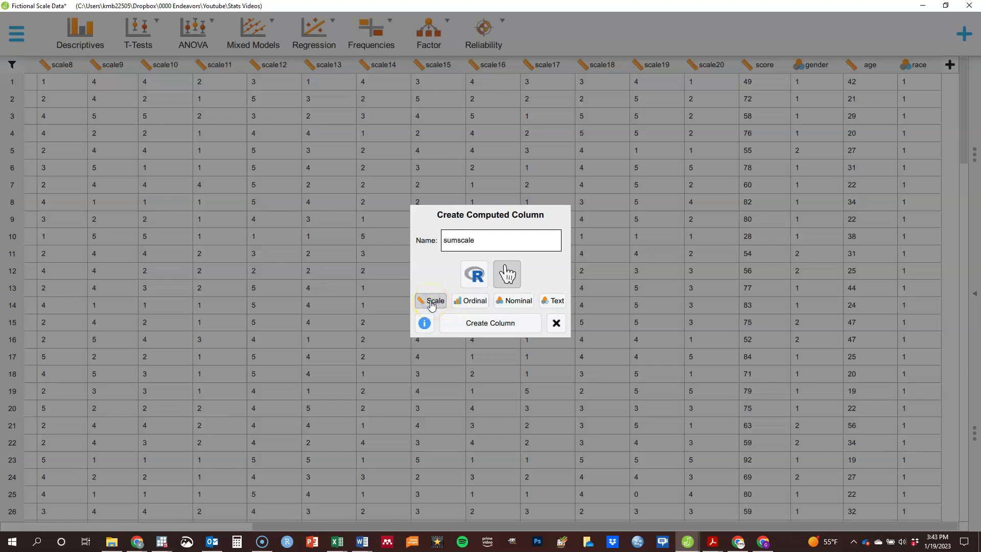
pyautogui.click(477, 323)
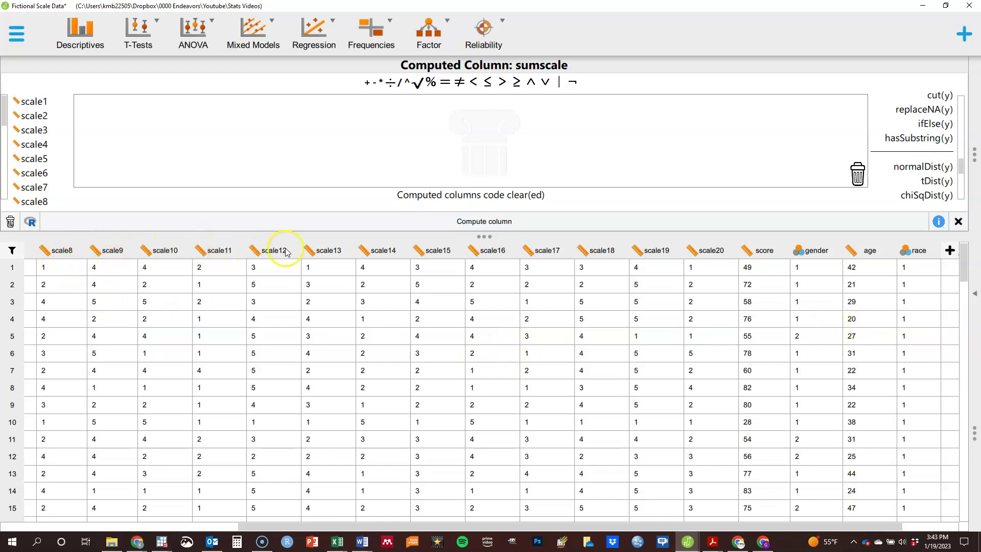
# Switch the scale8 column's measurement type to Ordinal and back to Scale.
pyautogui.click(52, 253)
pyautogui.click(44, 251)
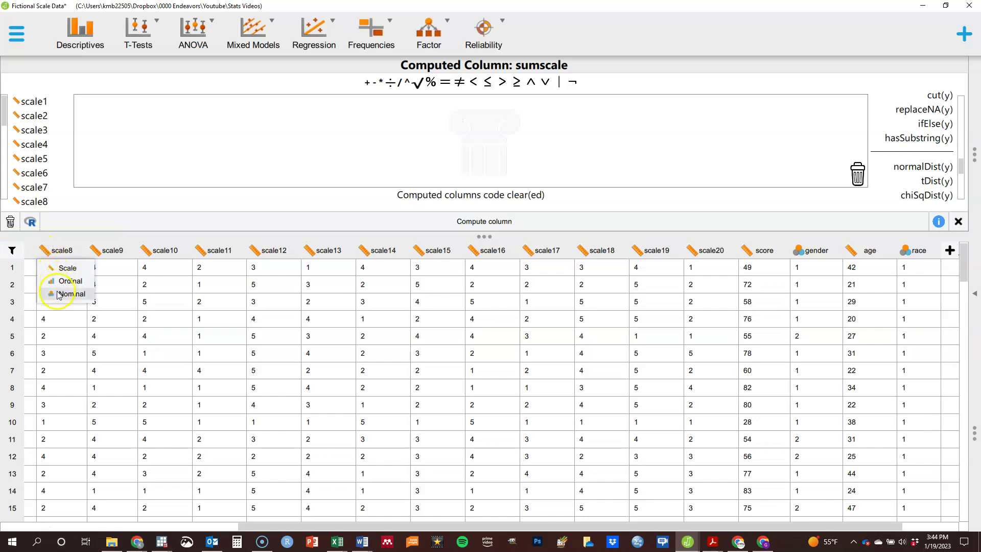
pyautogui.click(65, 281)
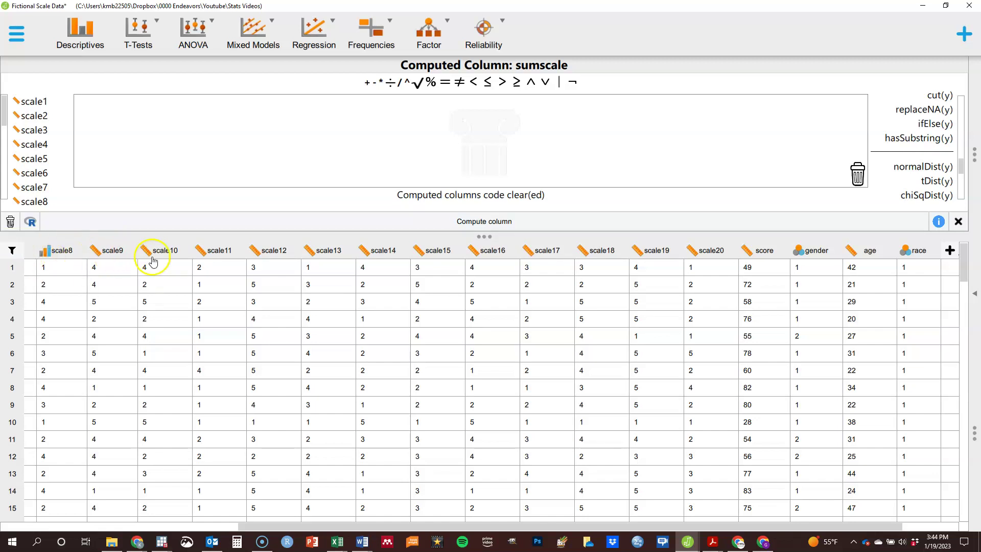
pyautogui.click(46, 257)
pyautogui.click(51, 266)
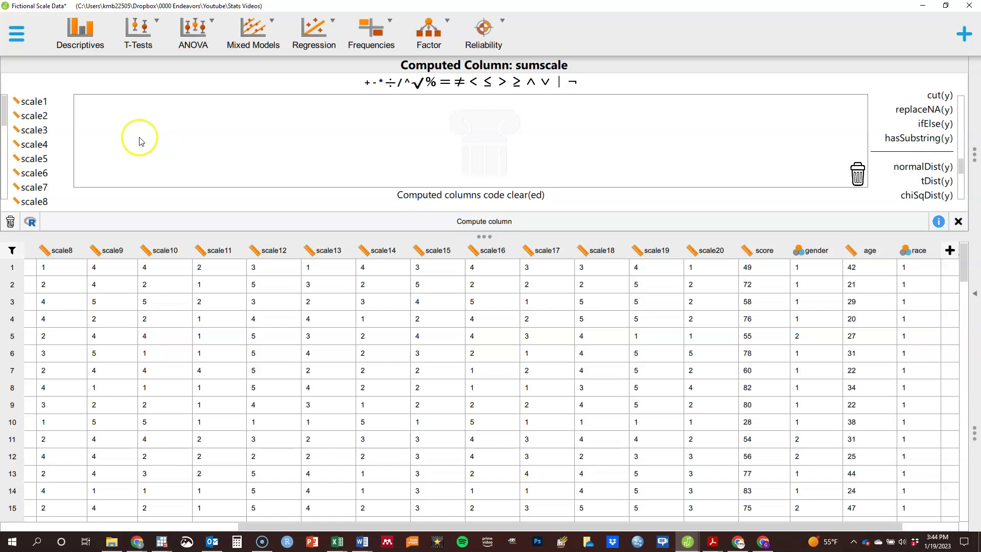
# Build the sumscale formula as the sum scale1 + scale2 + scale3 + scale4.
pyautogui.doubleClick(21, 104)
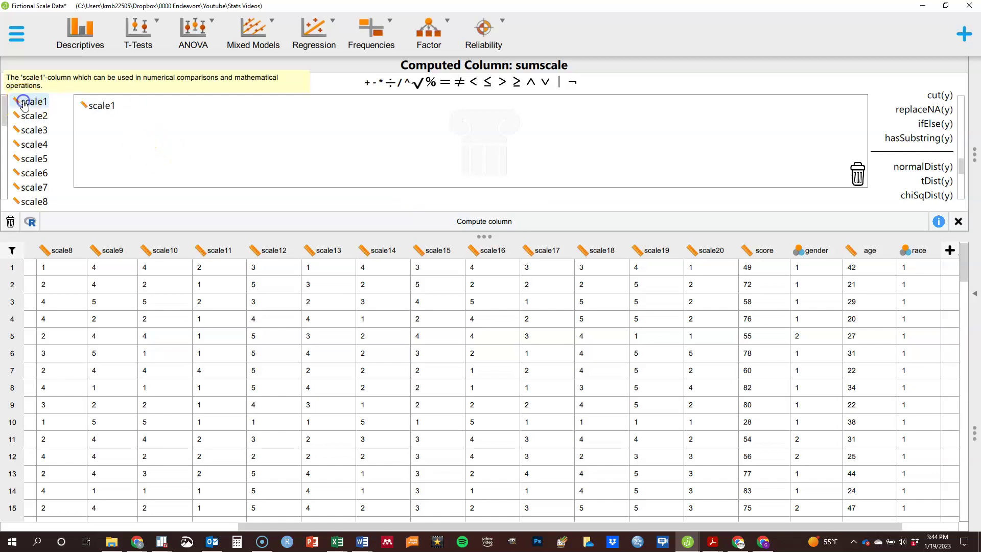
pyautogui.click(367, 82)
pyautogui.doubleClick(35, 115)
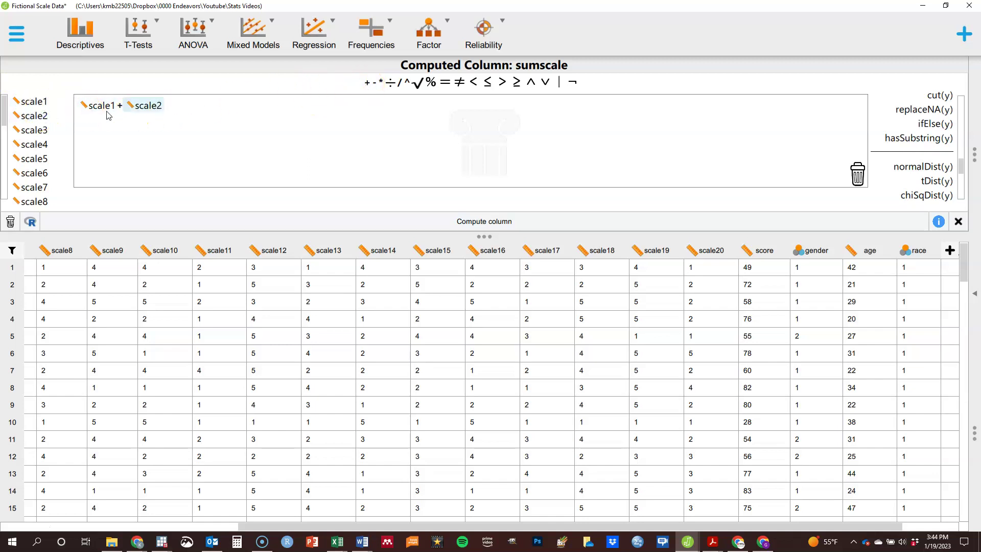
pyautogui.click(367, 82)
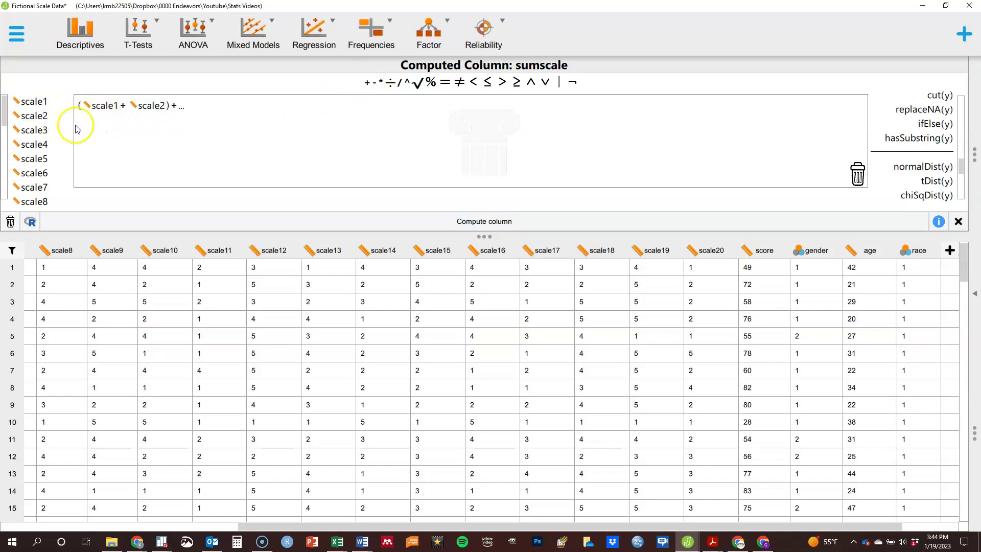
pyautogui.doubleClick(35, 130)
pyautogui.click(367, 82)
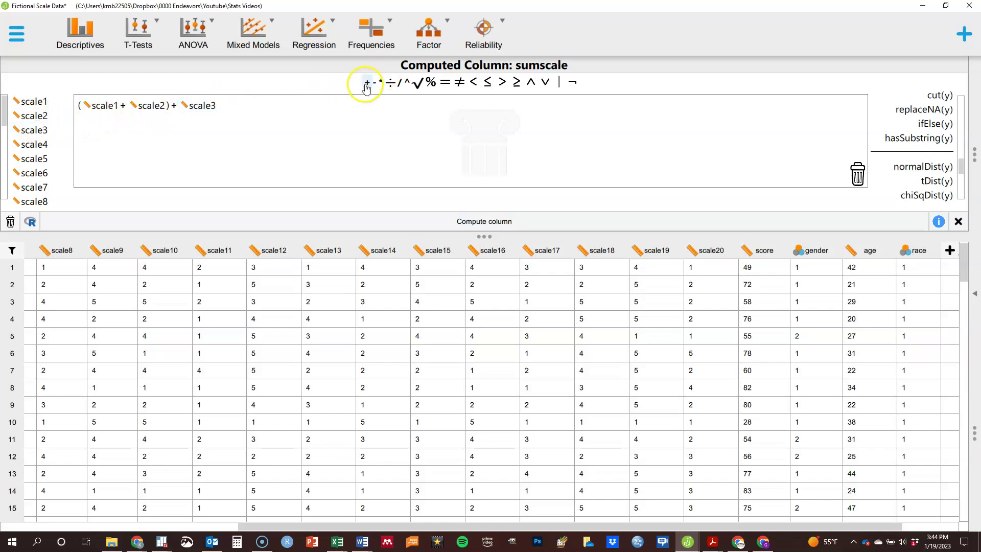
pyautogui.doubleClick(35, 144)
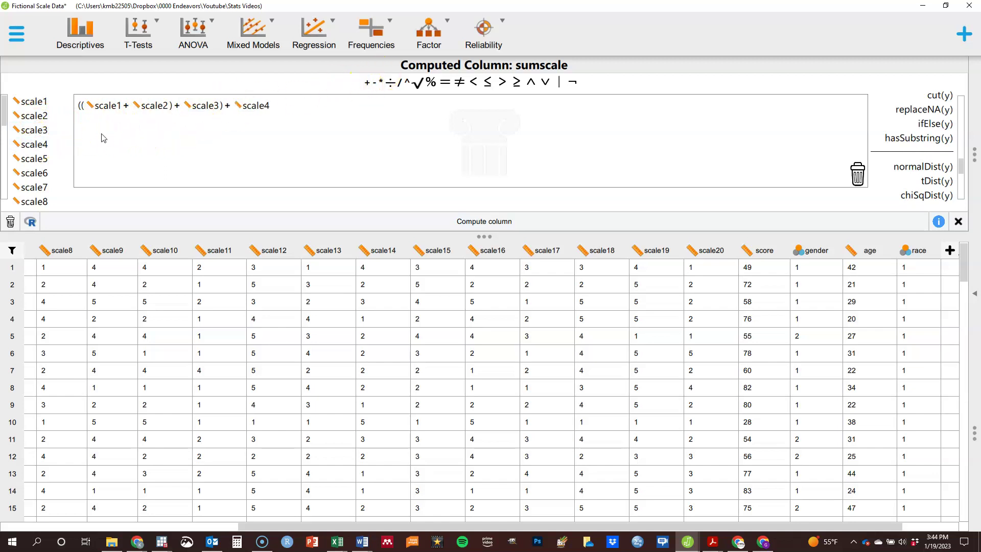
# Extend the sum with scale5, scale6 and scale7, discarding the duplicate scale6 term.
pyautogui.click(367, 83)
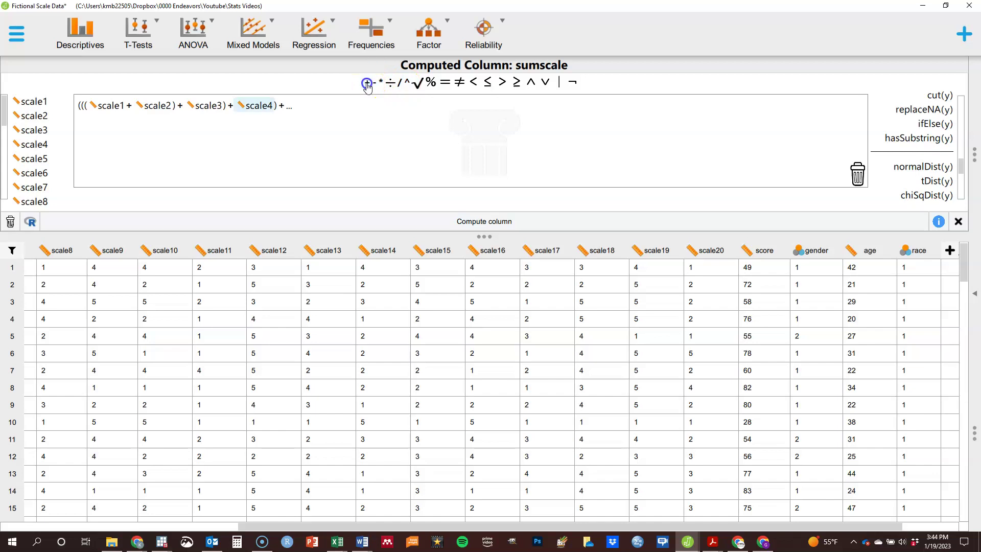
pyautogui.doubleClick(36, 160)
pyautogui.click(367, 83)
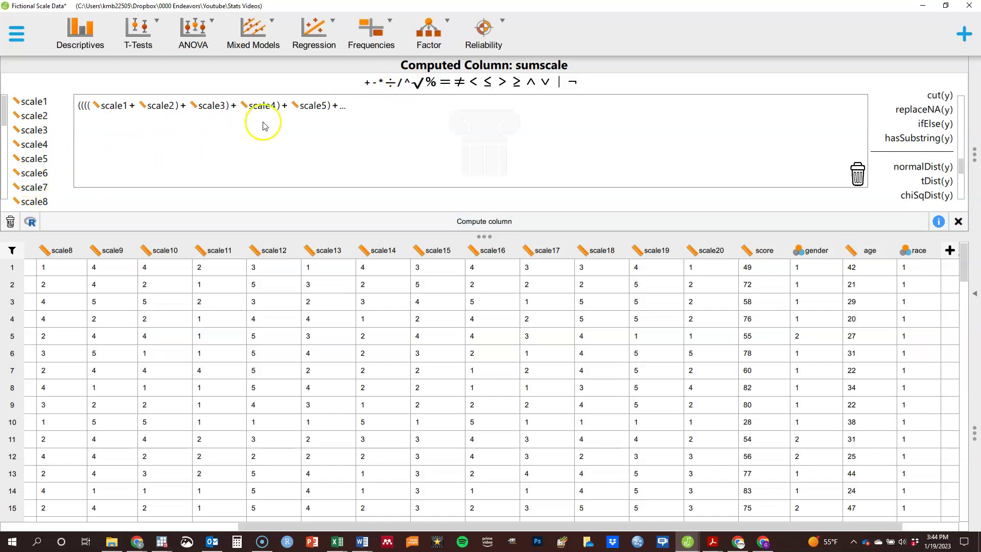
pyautogui.doubleClick(34, 172)
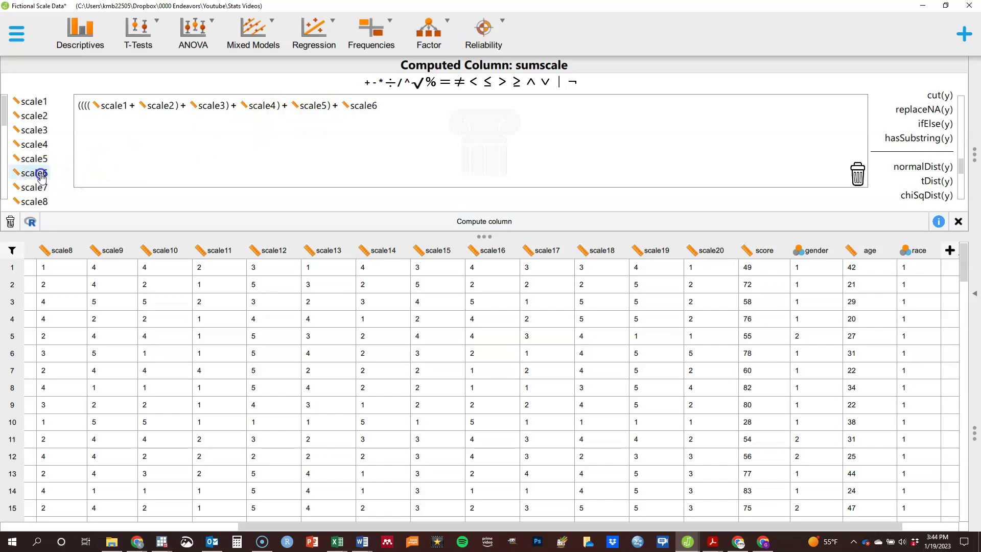
pyautogui.click(366, 82)
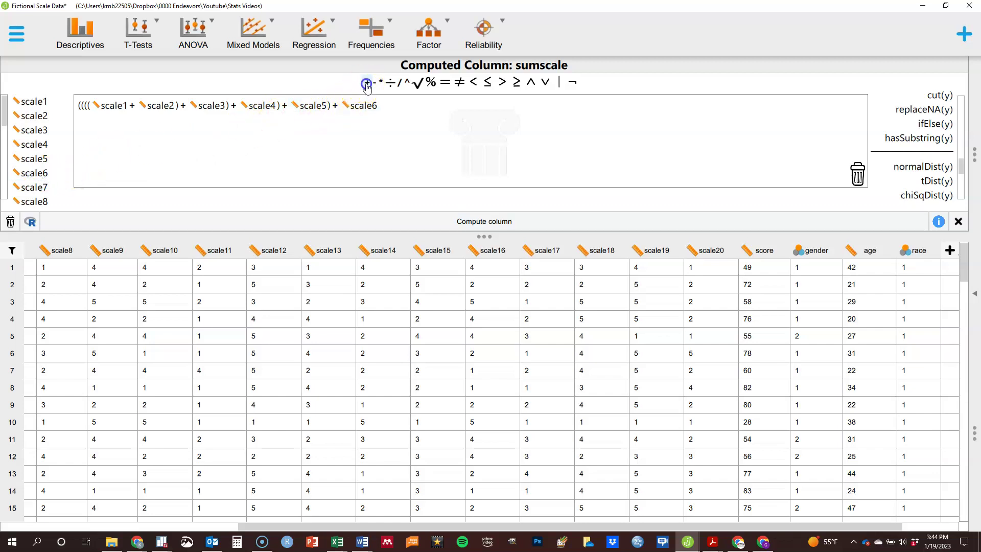
pyautogui.doubleClick(33, 173)
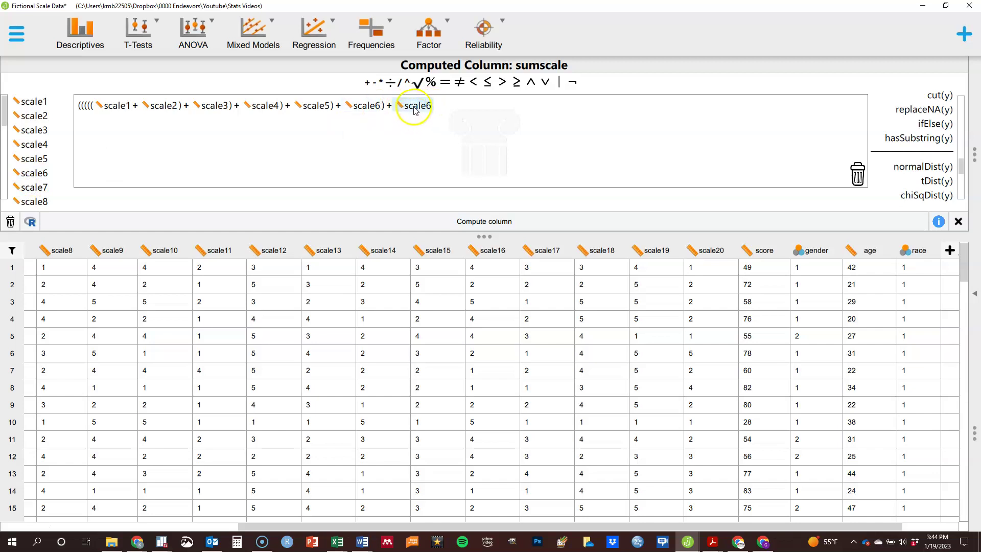
pyautogui.moveTo(414, 107); pyautogui.dragTo(857, 176)
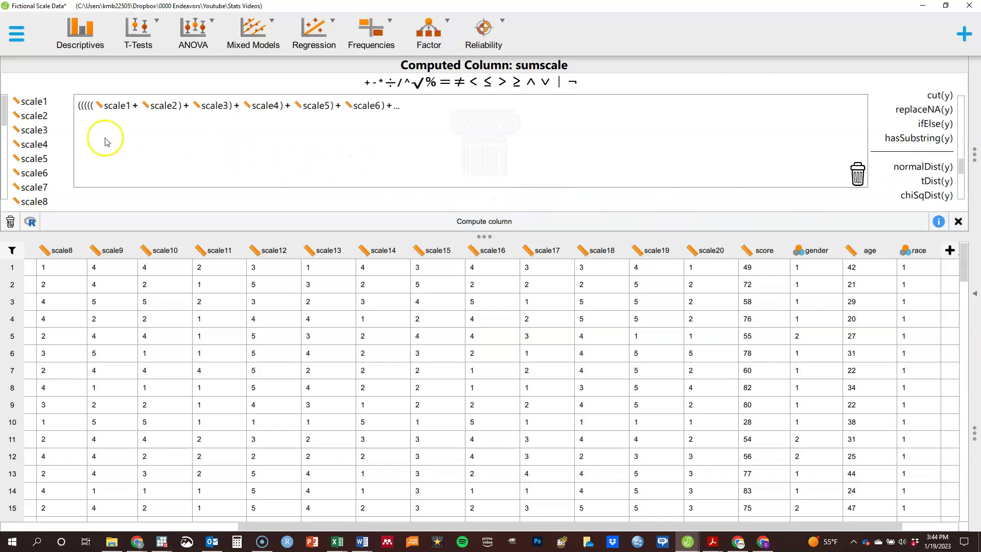
pyautogui.doubleClick(26, 187)
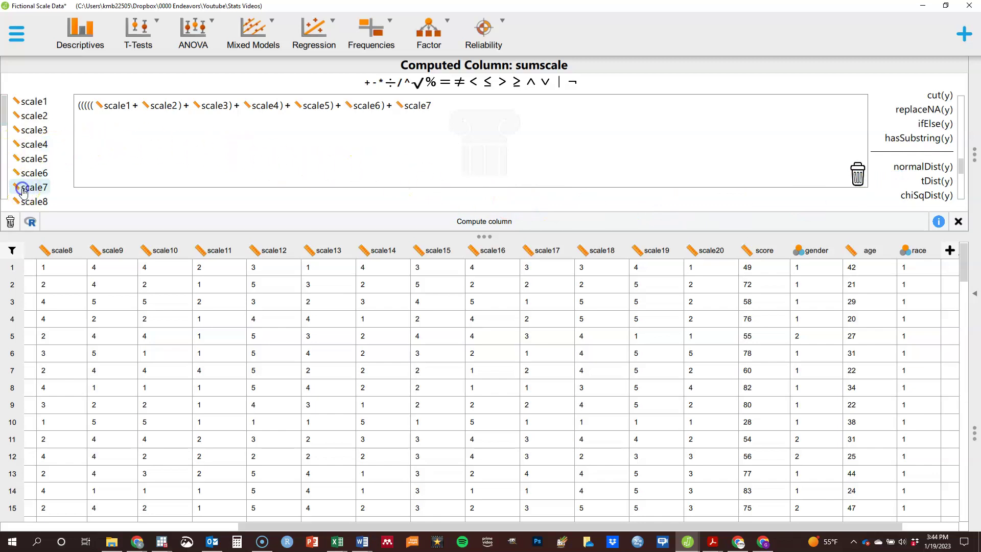
# Try to join scale8 to the sum after scale7 with a plus operator, and discard the loose scale8 and operator.
pyautogui.doubleClick(27, 202)
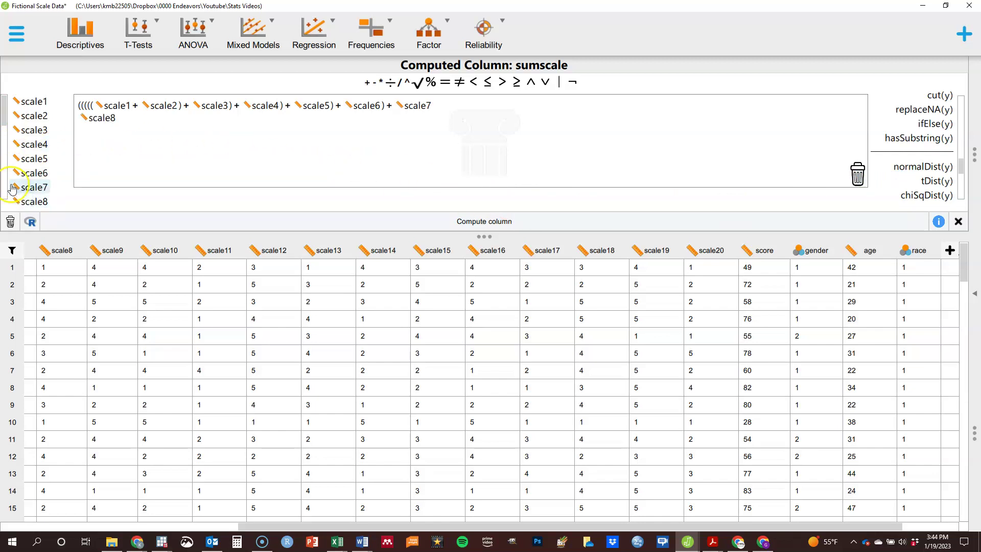
pyautogui.click(102, 119)
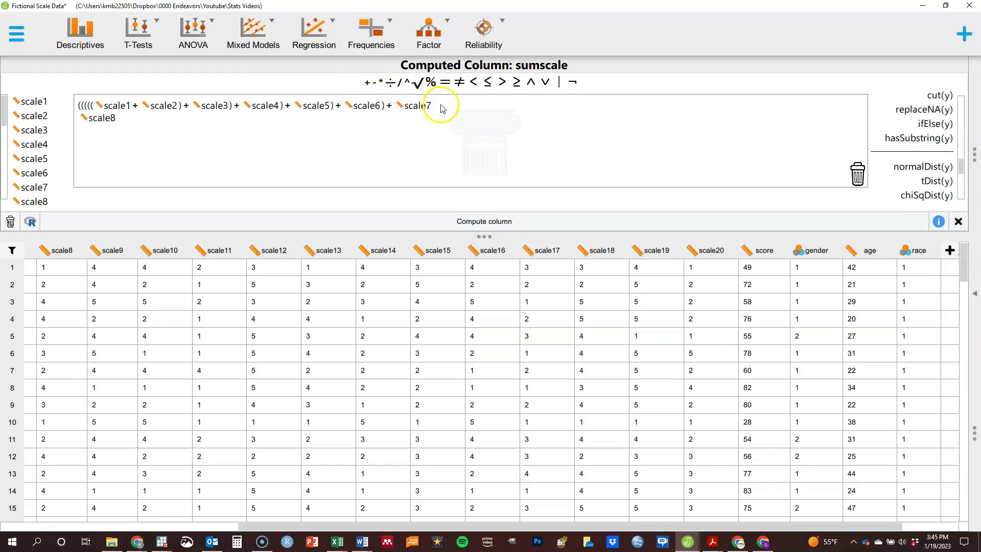
pyautogui.click(366, 84)
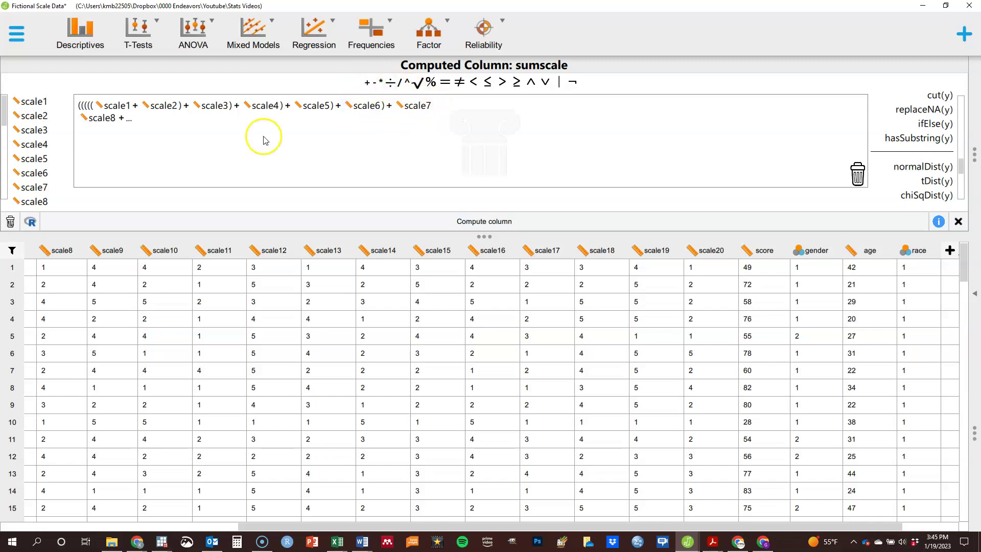
pyautogui.moveTo(124, 121); pyautogui.dragTo(491, 104)
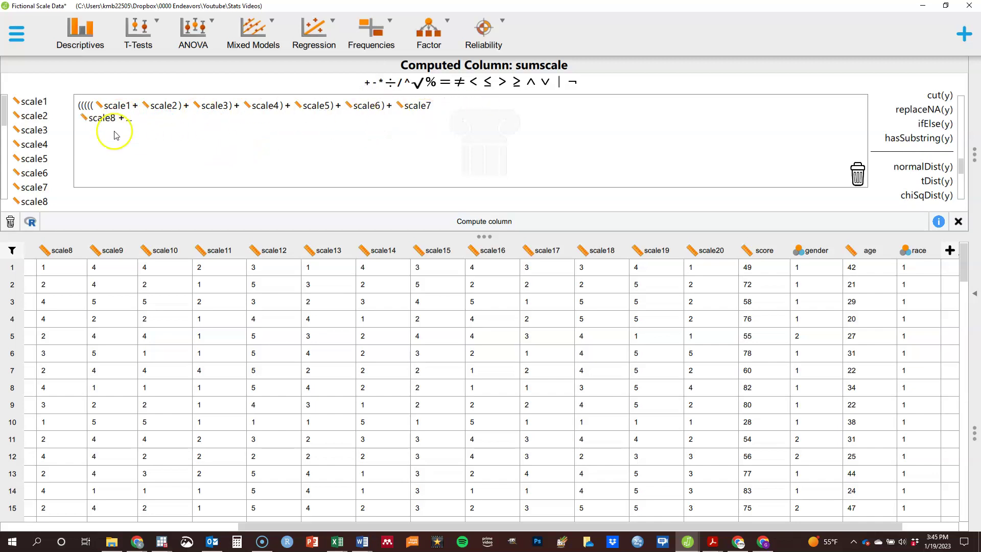
pyautogui.moveTo(99, 121); pyautogui.dragTo(442, 105)
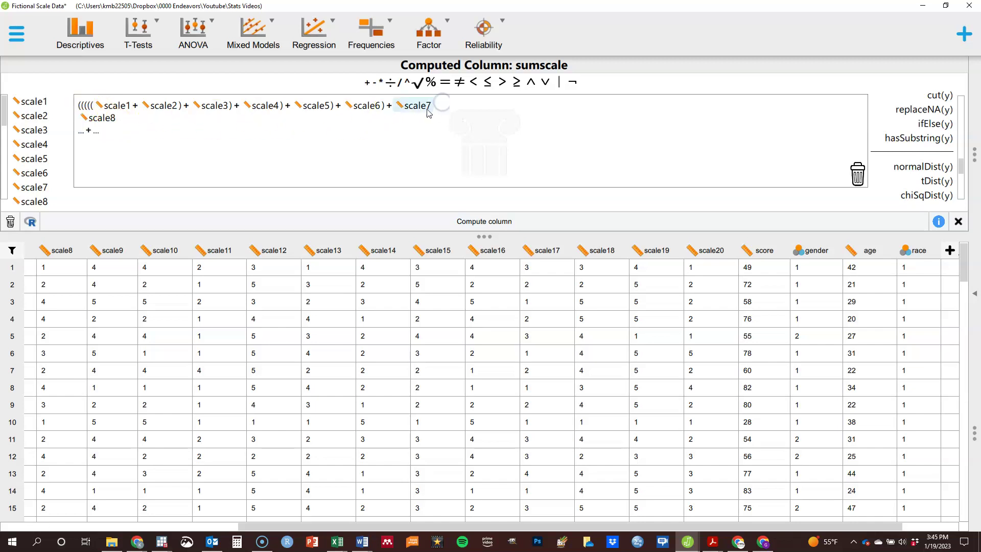
pyautogui.moveTo(81, 136); pyautogui.dragTo(435, 109)
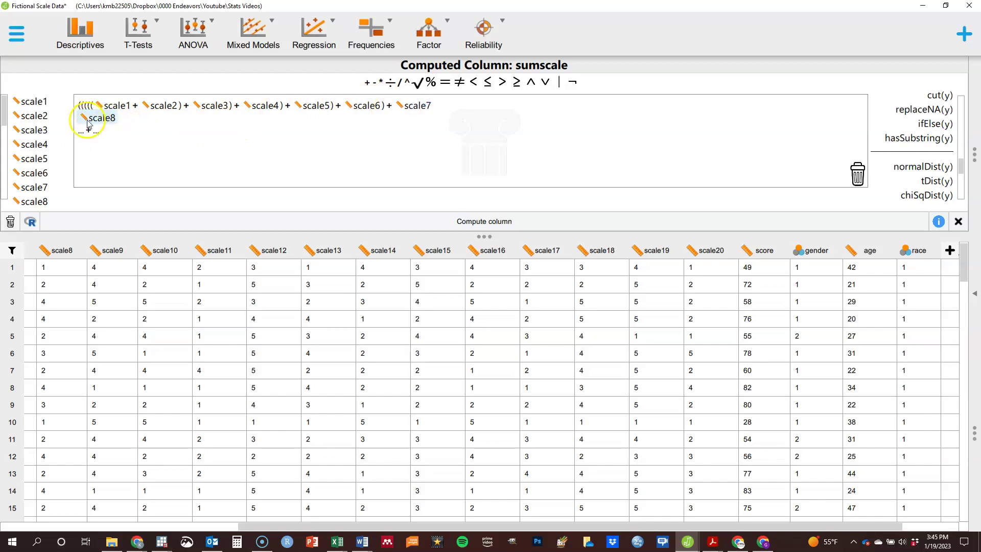
pyautogui.moveTo(93, 119); pyautogui.dragTo(852, 175)
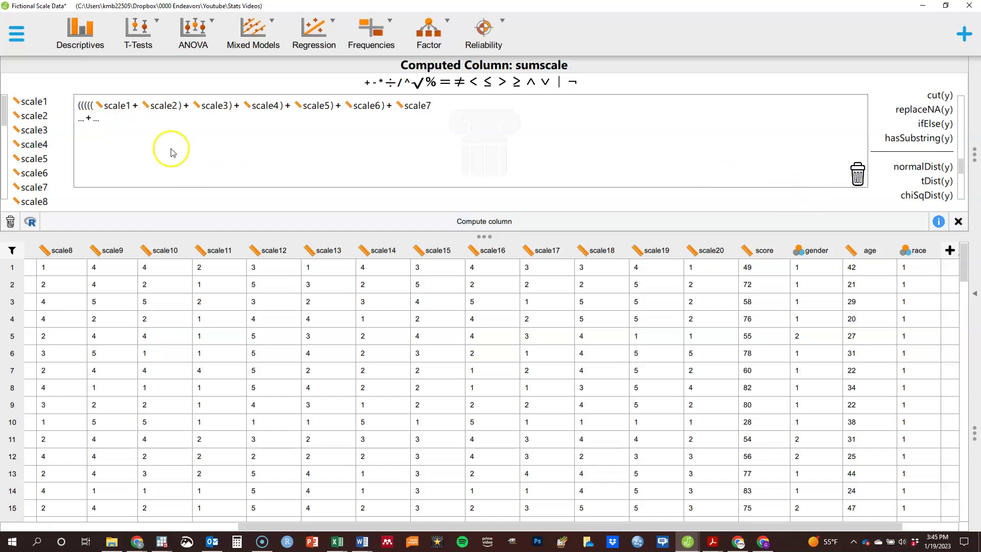
pyautogui.moveTo(87, 119); pyautogui.dragTo(467, 112)
pyautogui.moveTo(87, 119); pyautogui.dragTo(749, 152)
# Place scale7 back in the empty final slot of the sum and append a plus operator after it.
pyautogui.moveTo(862, 181); pyautogui.dragTo(406, 111)
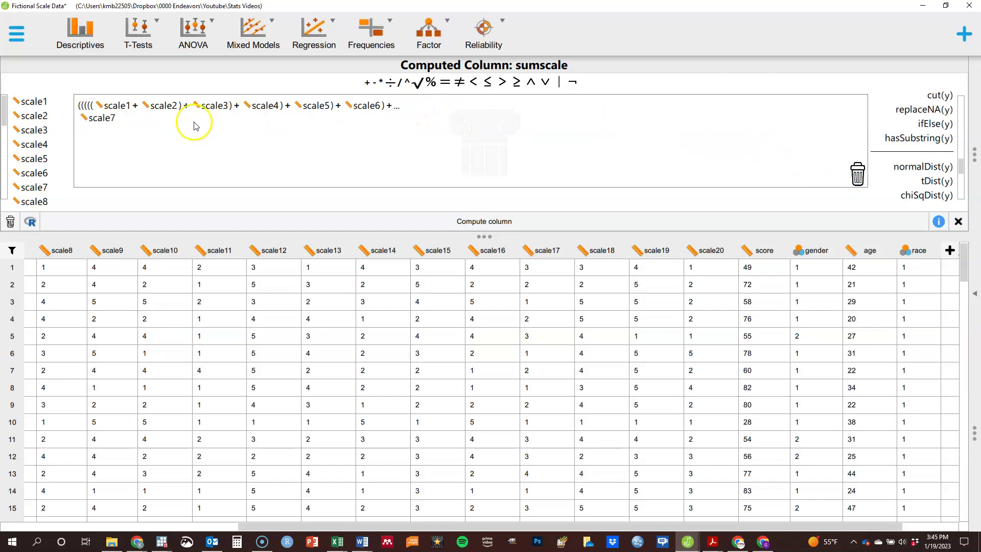
pyautogui.moveTo(105, 118); pyautogui.dragTo(418, 108)
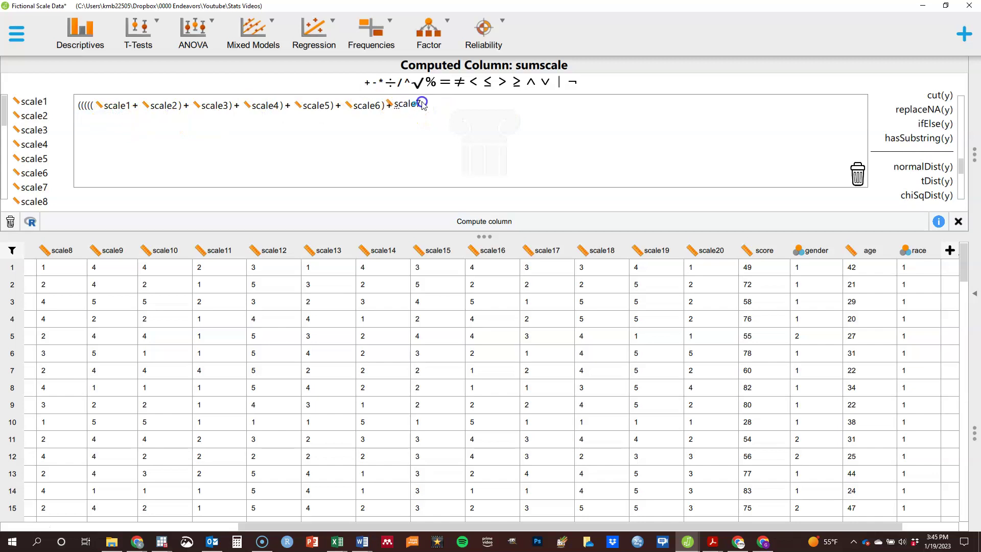
pyautogui.moveTo(96, 117); pyautogui.dragTo(398, 99)
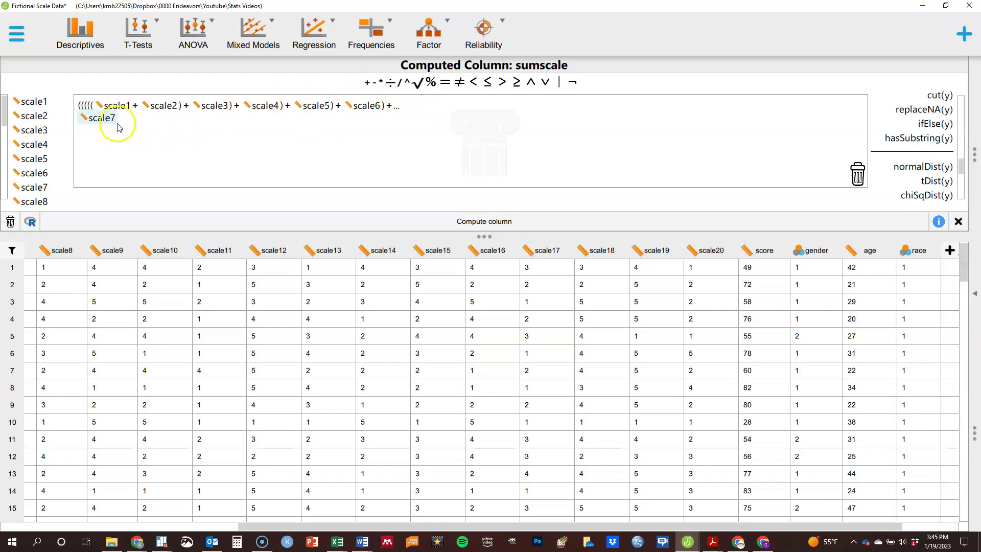
pyautogui.moveTo(114, 116); pyautogui.dragTo(420, 96)
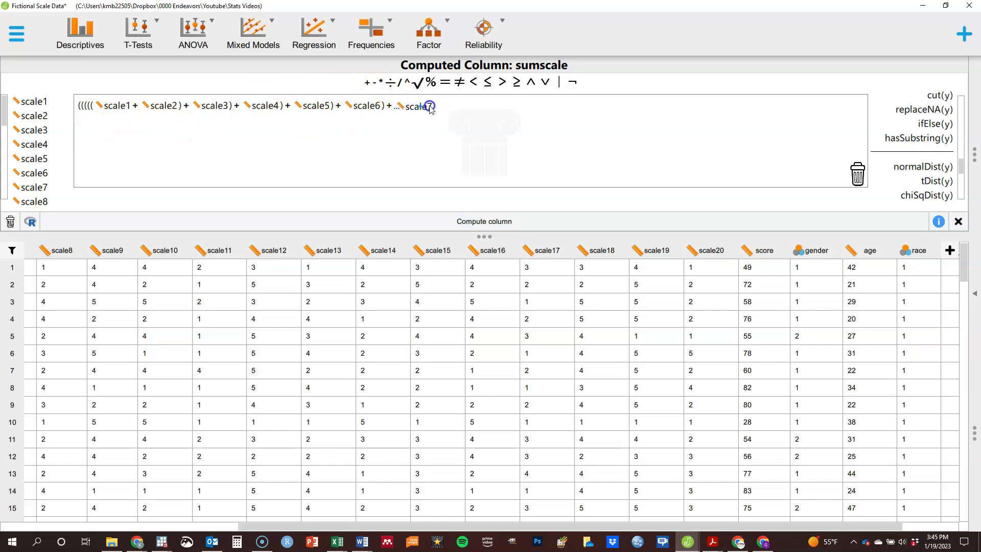
pyautogui.moveTo(399, 110); pyautogui.dragTo(405, 106)
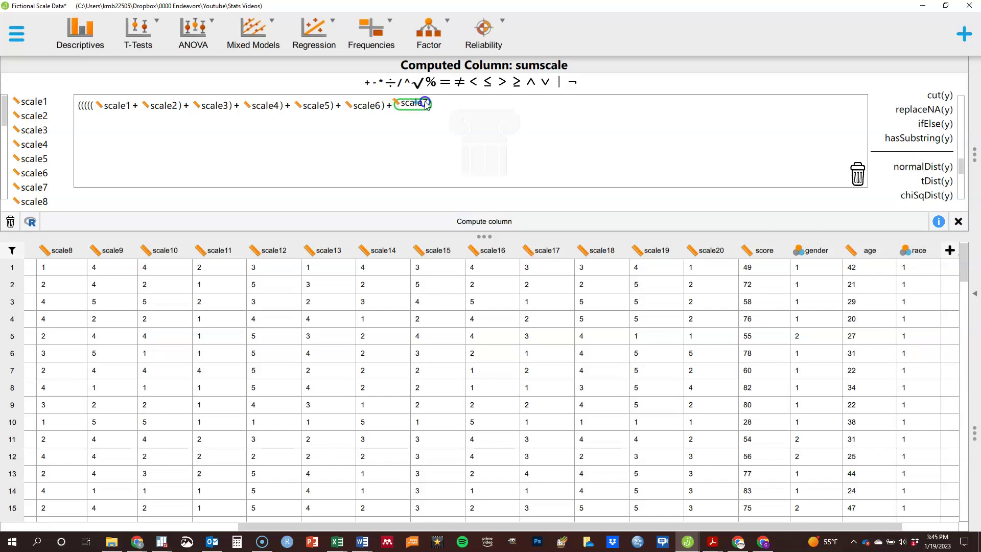
pyautogui.click(369, 82)
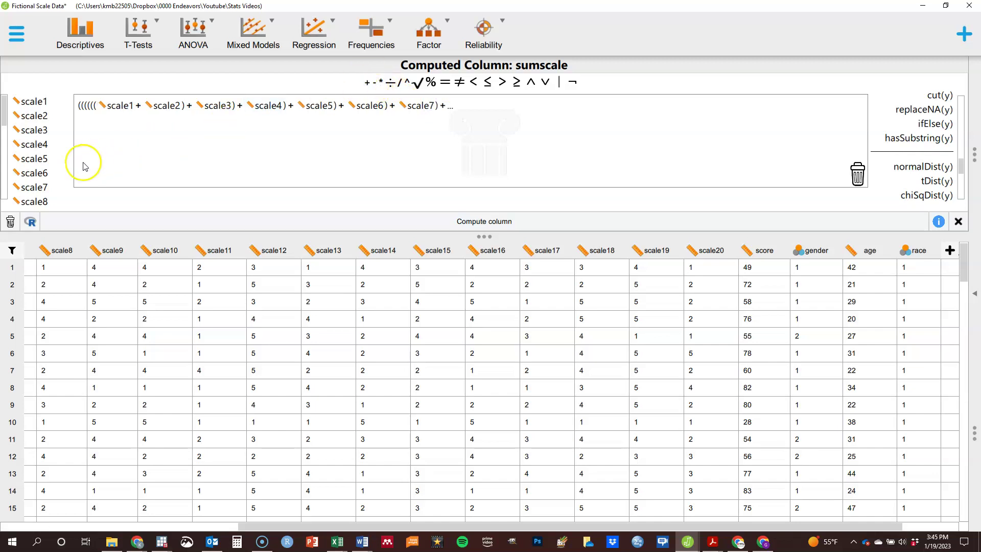
# Extend the sumscale formula after scale7 with the terms scale8, scale9 and scale10, joined by plus operators.
pyautogui.doubleClick(31, 202)
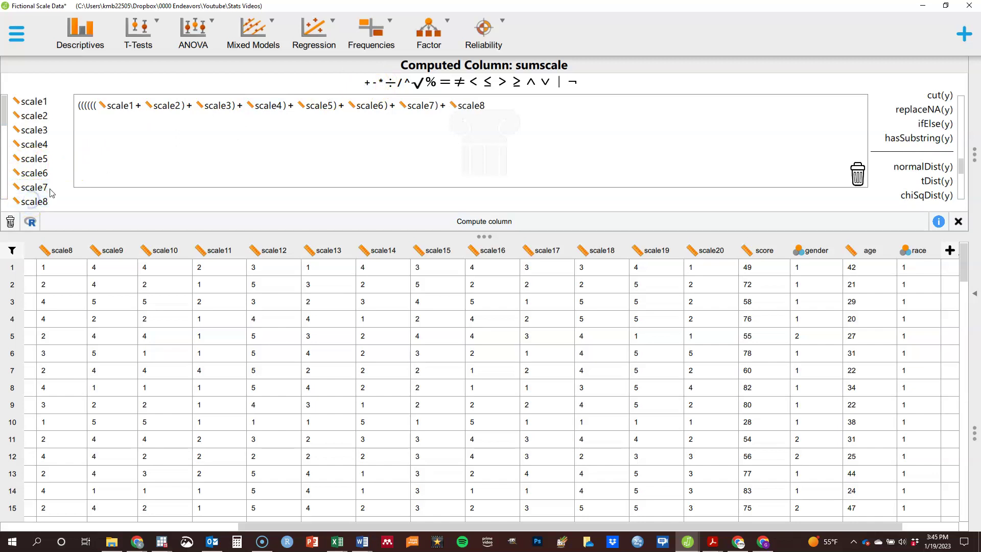
pyautogui.click(368, 83)
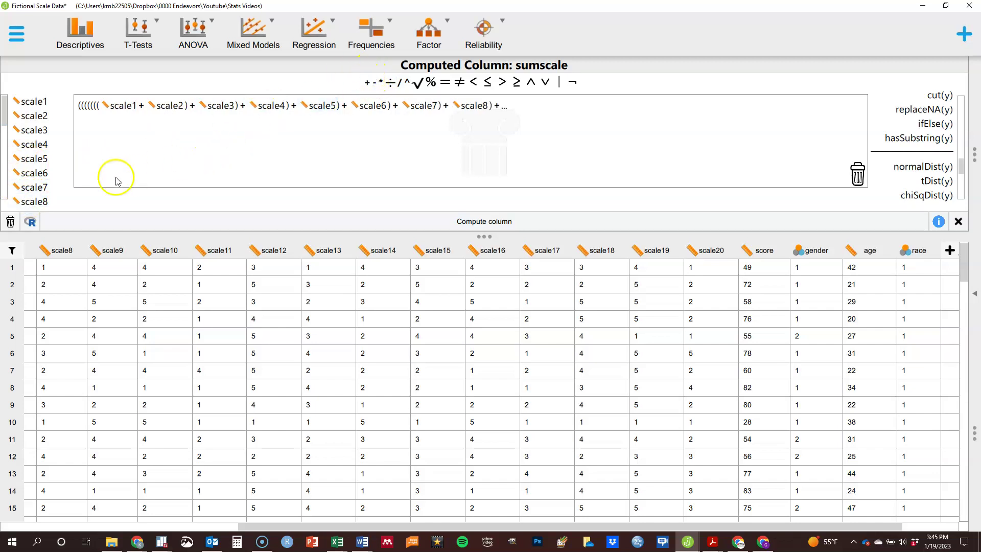
pyautogui.moveTo(6, 118); pyautogui.dragTo(7, 153)
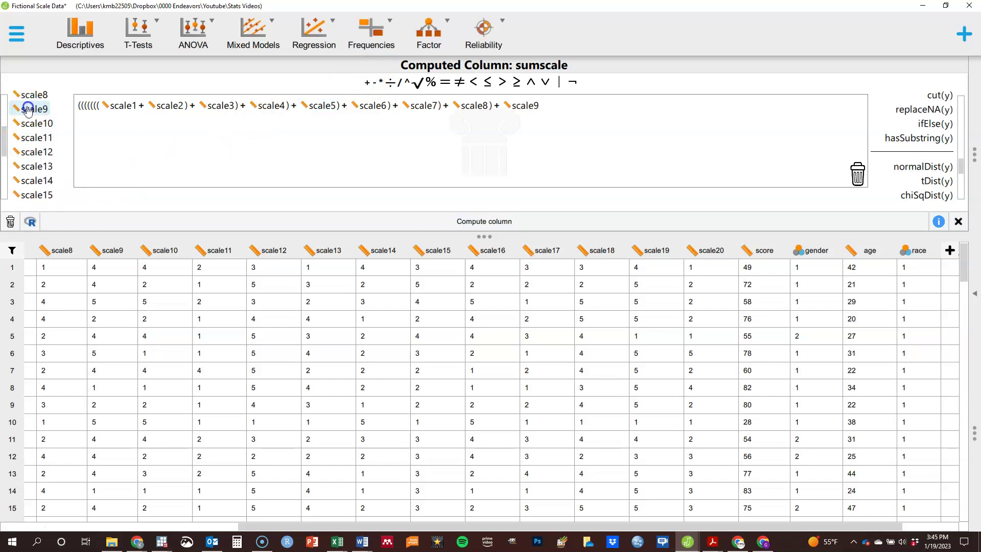
pyautogui.click(366, 83)
pyautogui.doubleClick(45, 128)
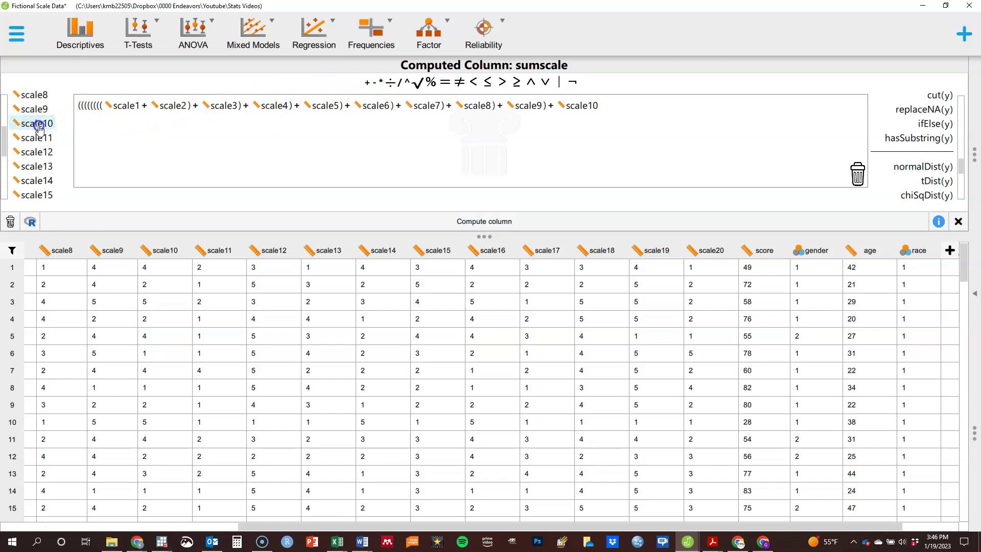
# Add scale11 and scale12 to the end of the sum, each joined with a plus operator.
pyautogui.click(366, 82)
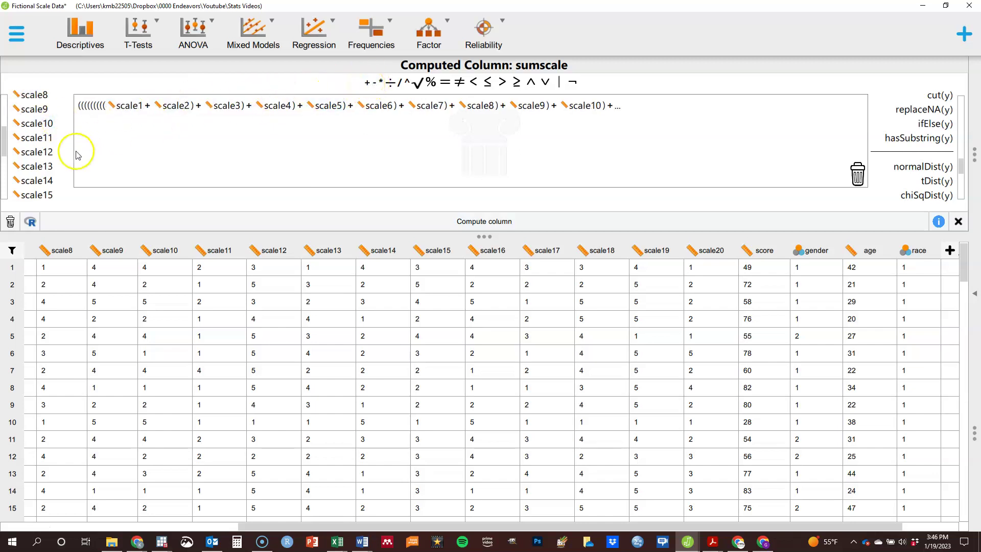
pyautogui.doubleClick(35, 137)
pyautogui.click(326, 106)
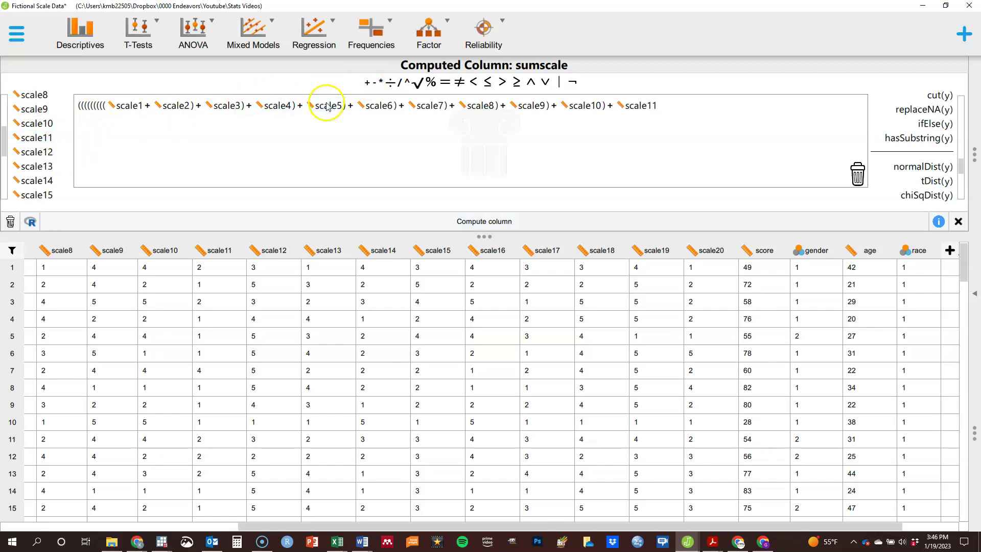
pyautogui.click(366, 82)
pyautogui.doubleClick(46, 152)
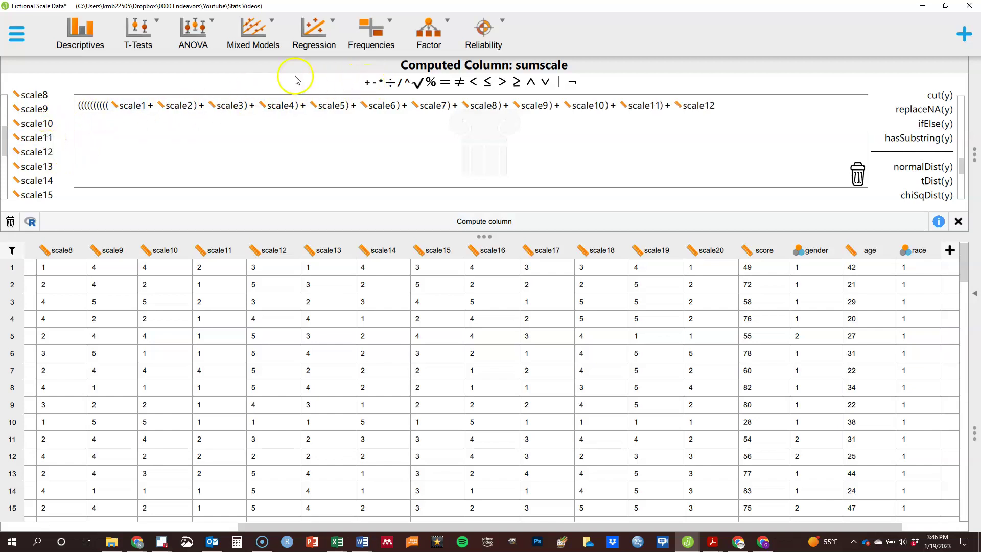
# Continue the sum with scale13, scale14 and scale15, each joined with a plus operator.
pyautogui.click(366, 83)
pyautogui.doubleClick(35, 166)
pyautogui.click(368, 83)
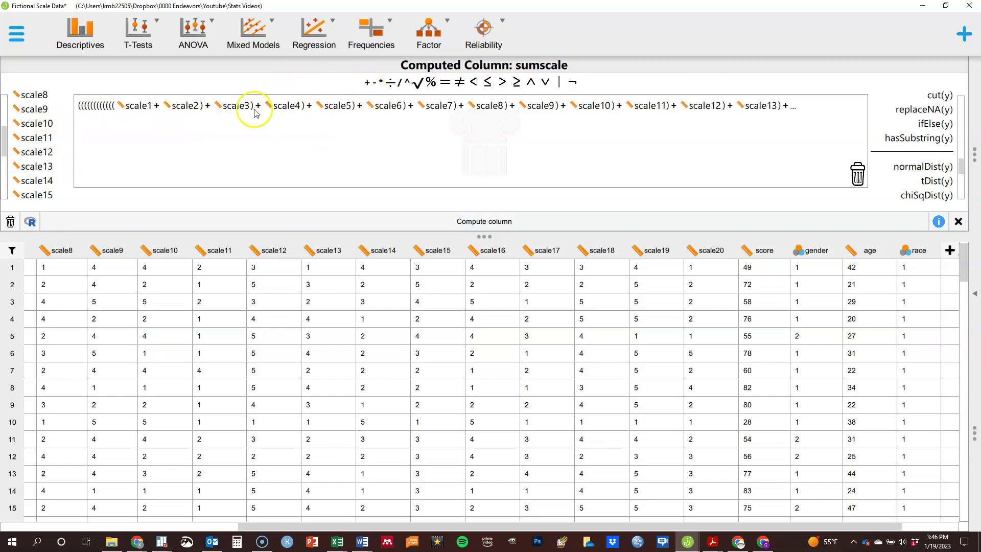
pyautogui.doubleClick(44, 182)
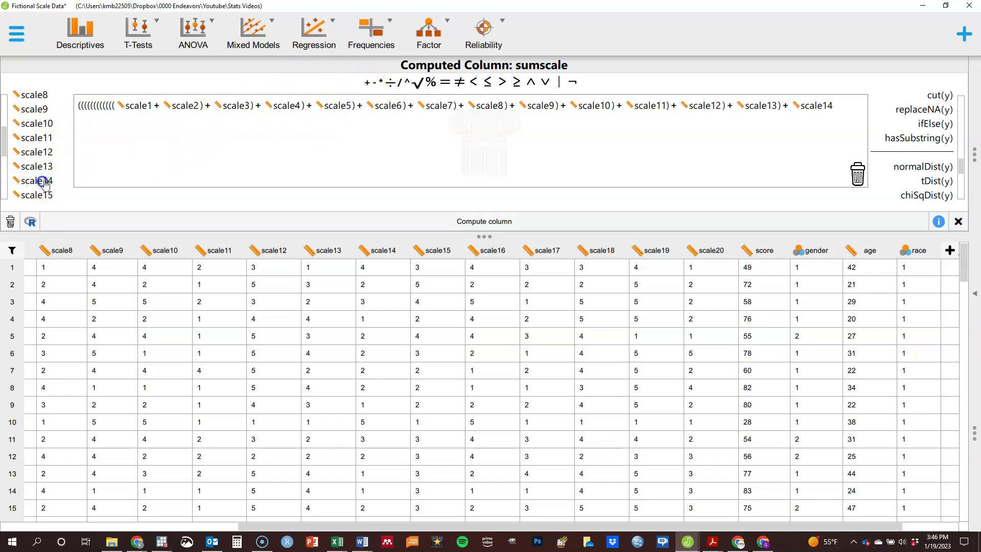
pyautogui.click(368, 83)
pyautogui.doubleClick(37, 195)
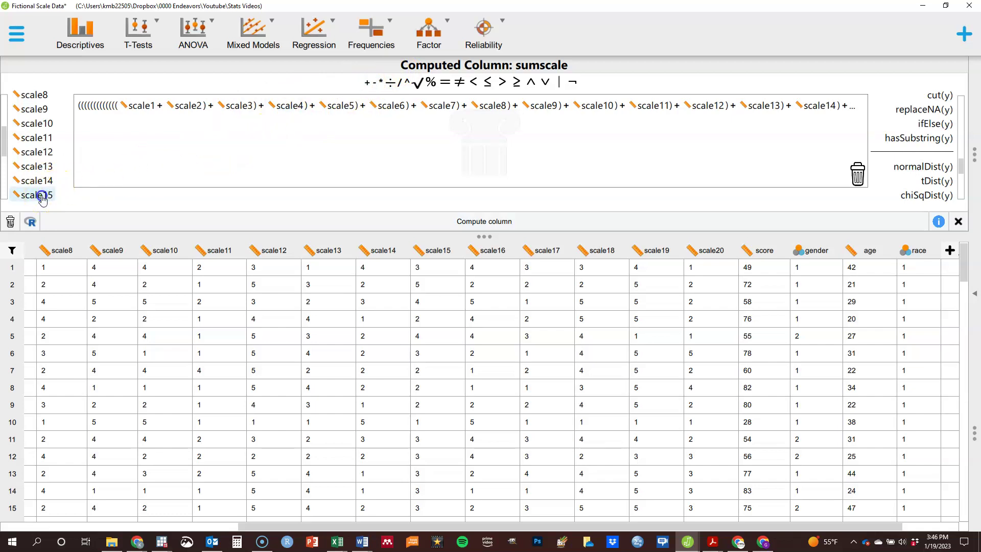
# Join scale16 and scale17 to the end of the sum by placing each in the empty slot after a new plus operator.
pyautogui.click(368, 83)
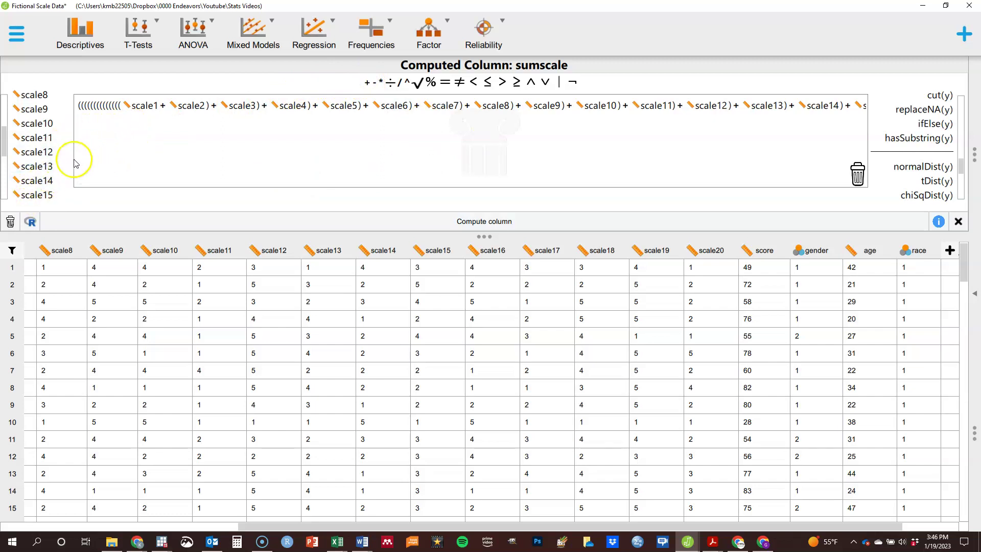
pyautogui.moveTo(648, 186); pyautogui.dragTo(777, 180)
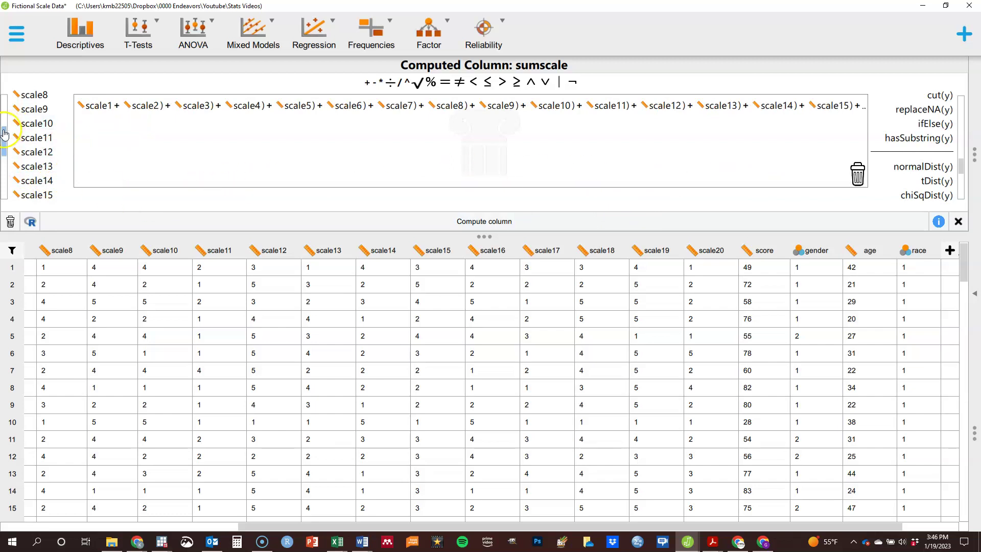
pyautogui.scroll(-3, 20, 130)
pyautogui.moveTo(30, 130); pyautogui.dragTo(866, 107)
pyautogui.moveTo(124, 184)
pyautogui.moveTo(124, 184); pyautogui.dragTo(278, 188)
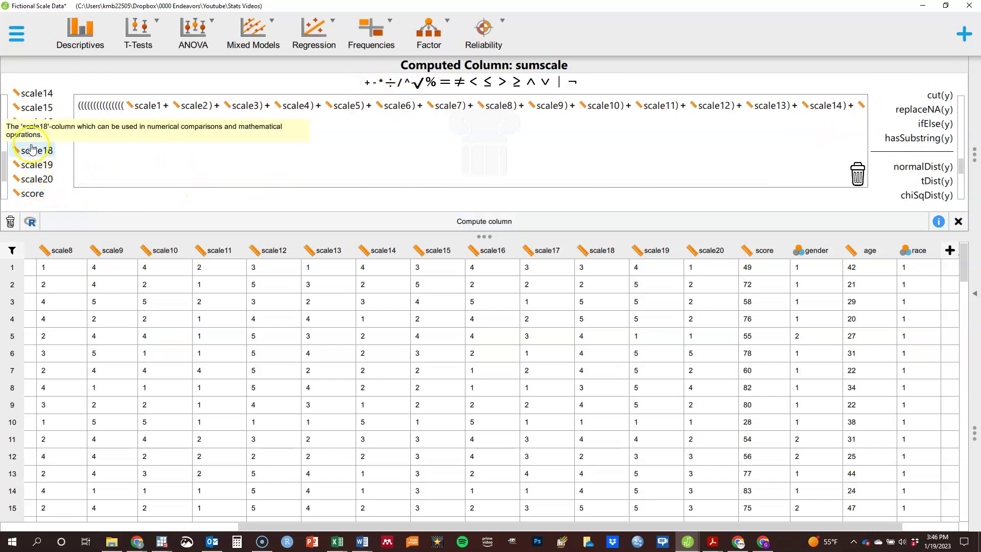
pyautogui.moveTo(285, 183); pyautogui.dragTo(331, 182)
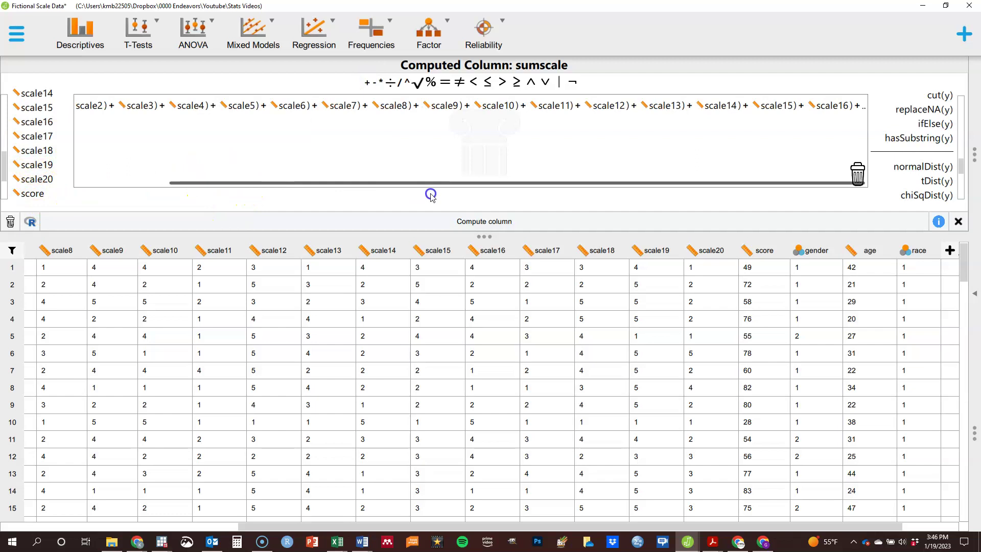
pyautogui.moveTo(65, 139); pyautogui.dragTo(861, 106)
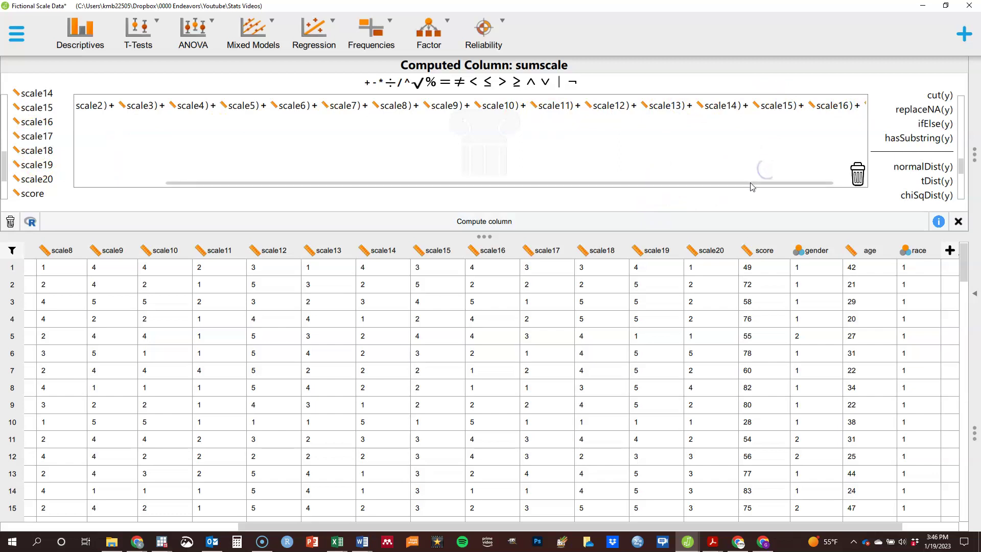
pyautogui.moveTo(751, 182); pyautogui.dragTo(823, 180)
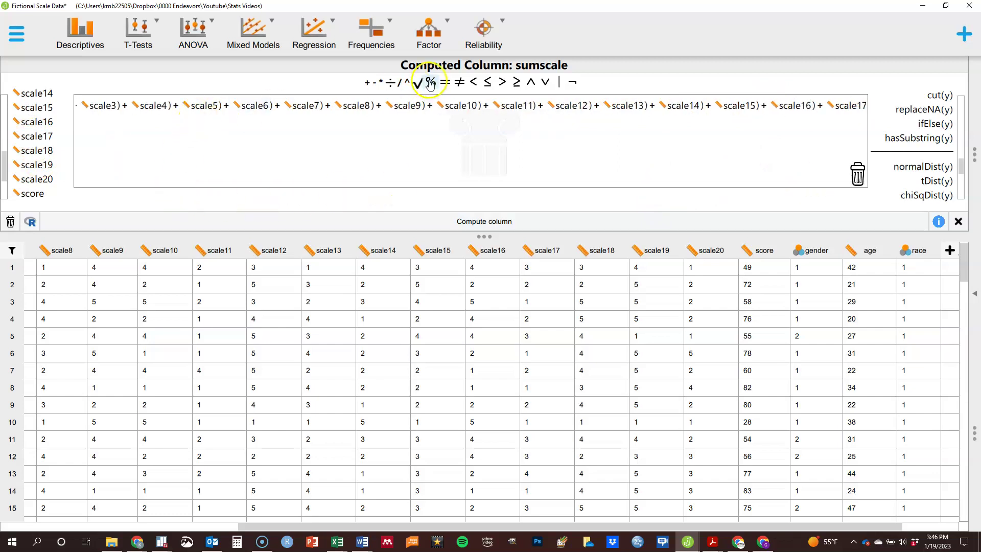
# Append scale18 and scale19 to the sum, each in the empty slot after a new plus operator.
pyautogui.click(368, 83)
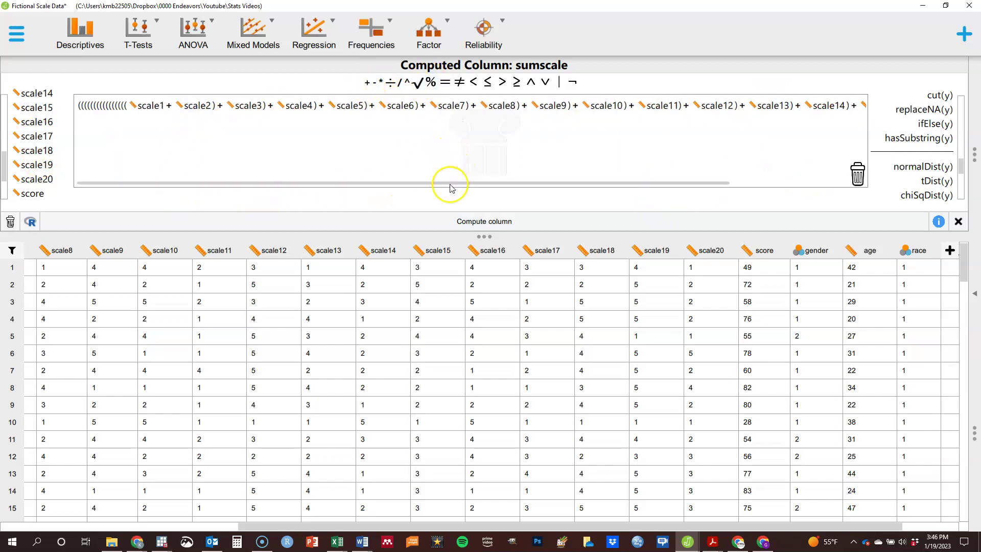
pyautogui.moveTo(450, 183); pyautogui.dragTo(592, 182)
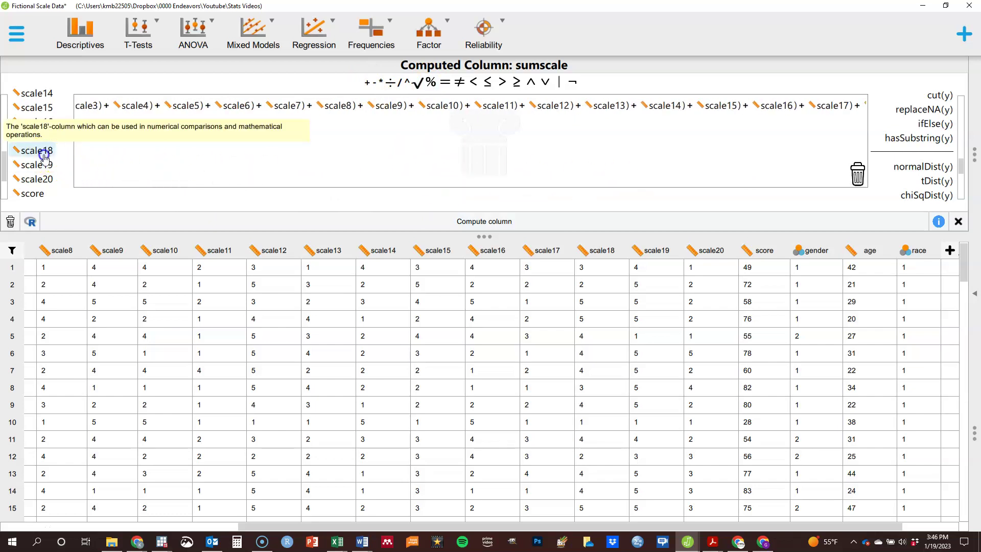
pyautogui.moveTo(468, 183); pyautogui.dragTo(635, 177)
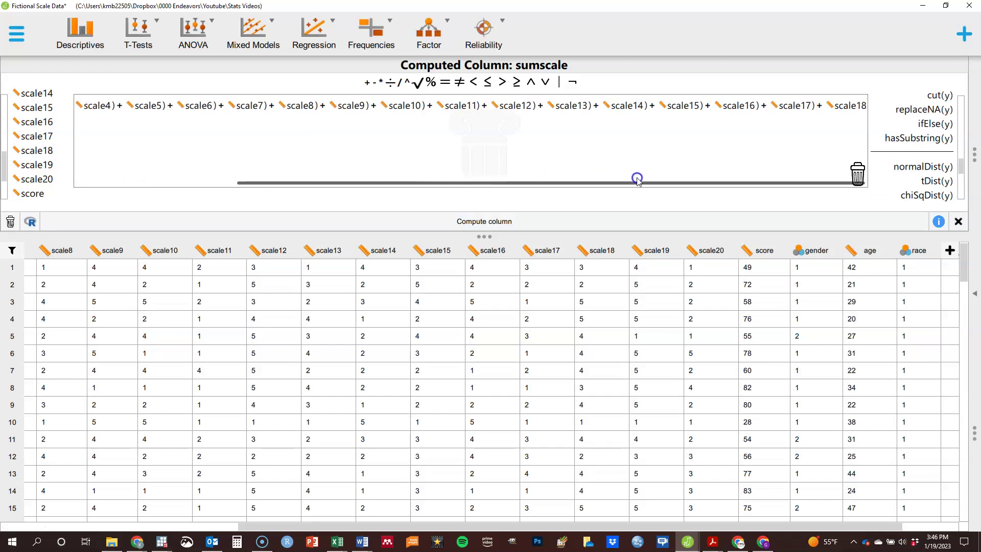
pyautogui.click(368, 86)
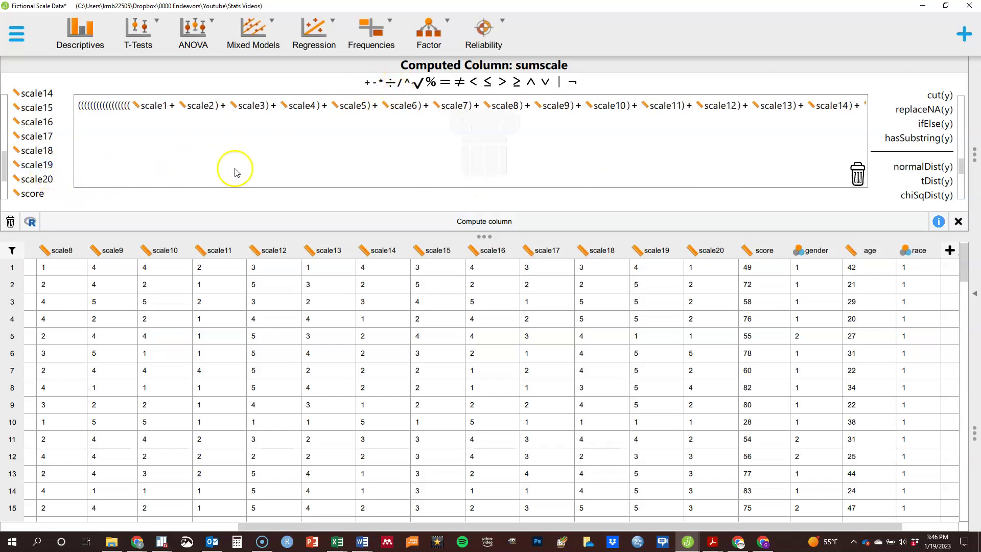
pyautogui.moveTo(228, 184); pyautogui.dragTo(476, 180)
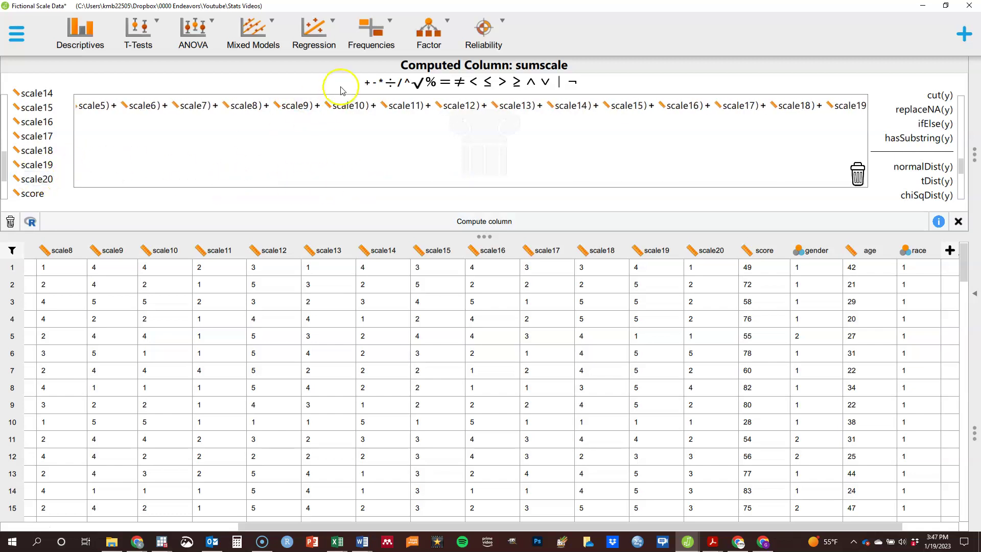
# Add scale20 as the last term of the sum and compute the sumscale column.
pyautogui.click(364, 83)
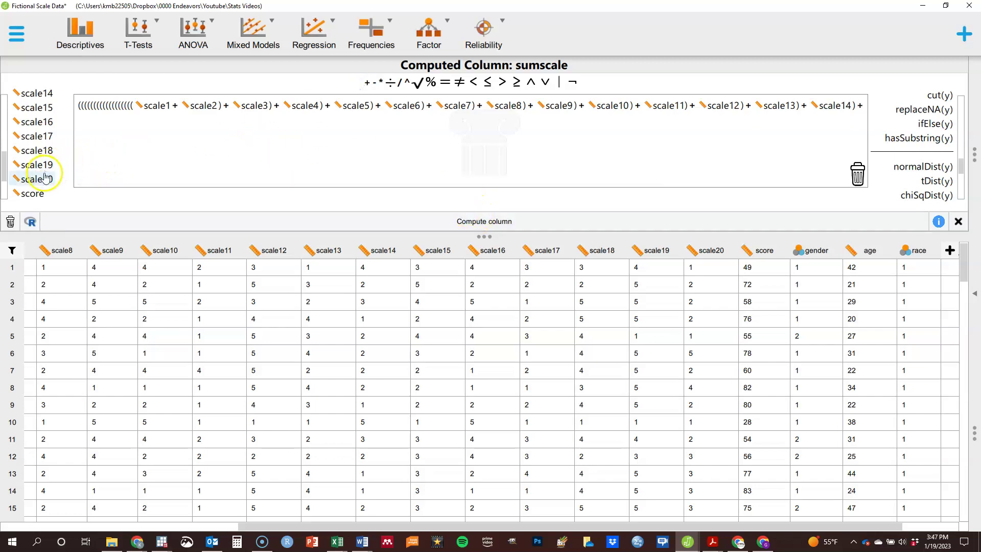
pyautogui.moveTo(93, 183); pyautogui.dragTo(303, 193)
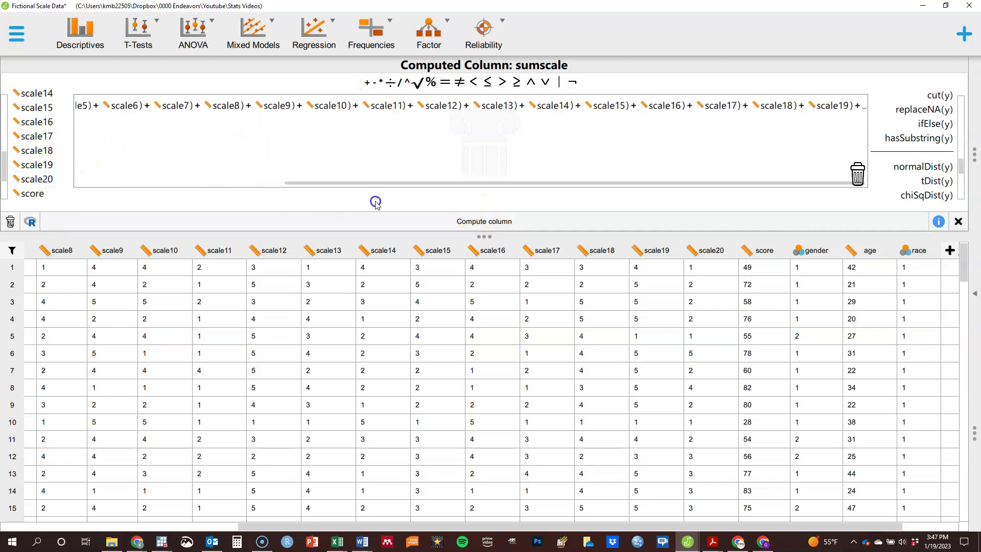
pyautogui.click(29, 183)
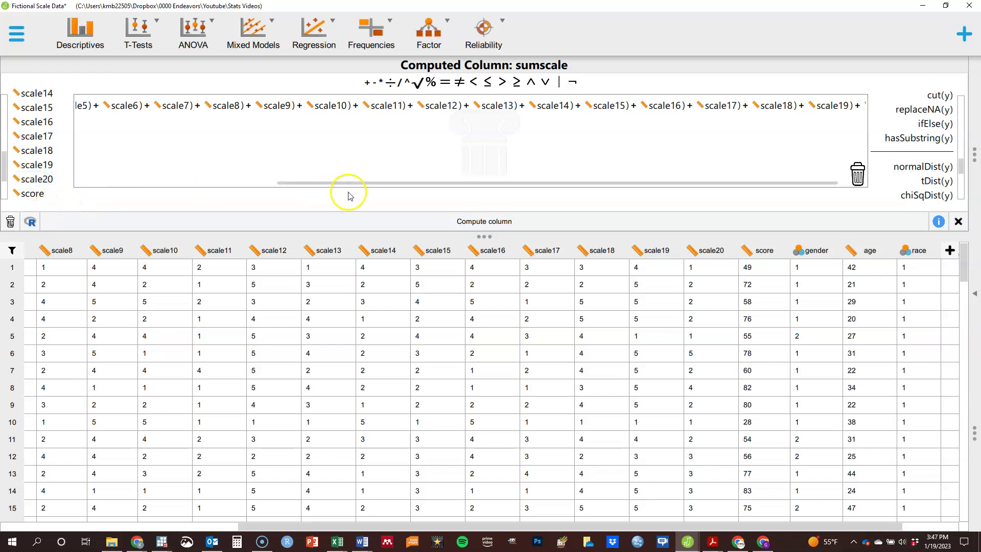
pyautogui.moveTo(352, 184); pyautogui.dragTo(484, 179)
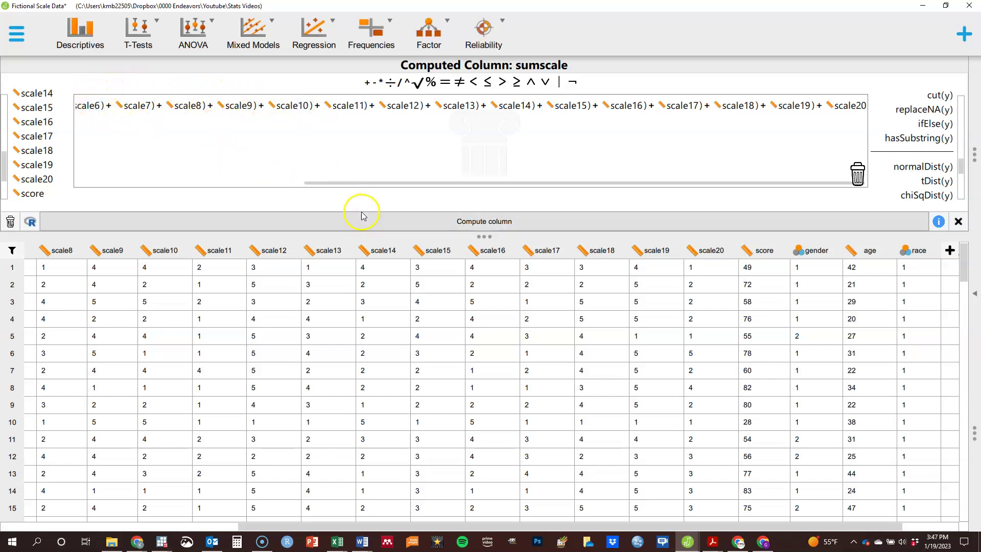
pyautogui.click(469, 229)
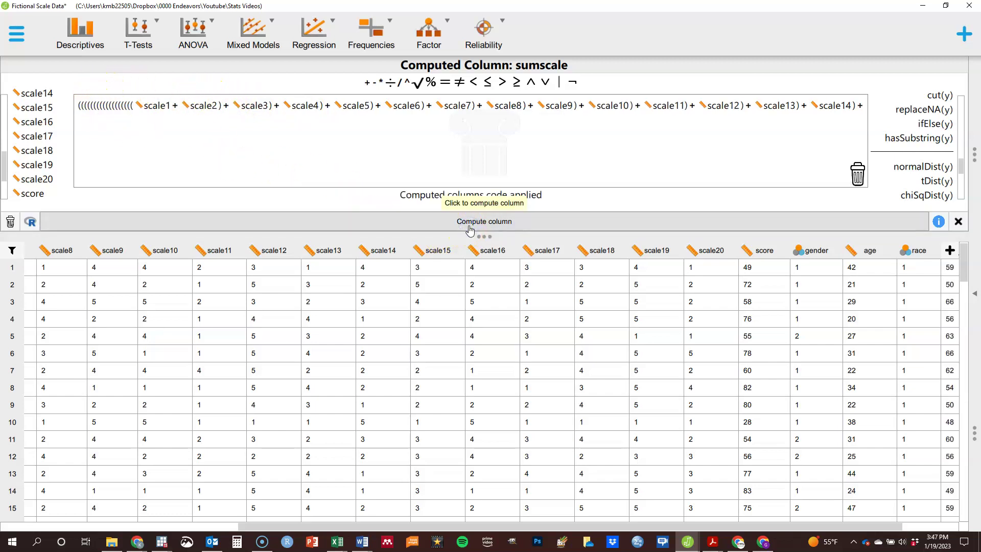
pyautogui.moveTo(722, 526); pyautogui.dragTo(850, 530)
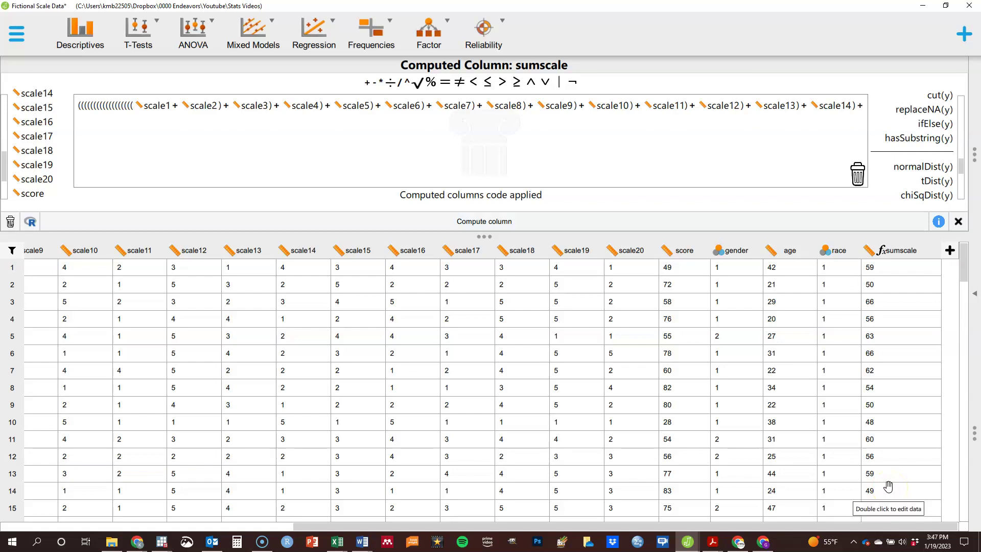
pyautogui.click(20, 36)
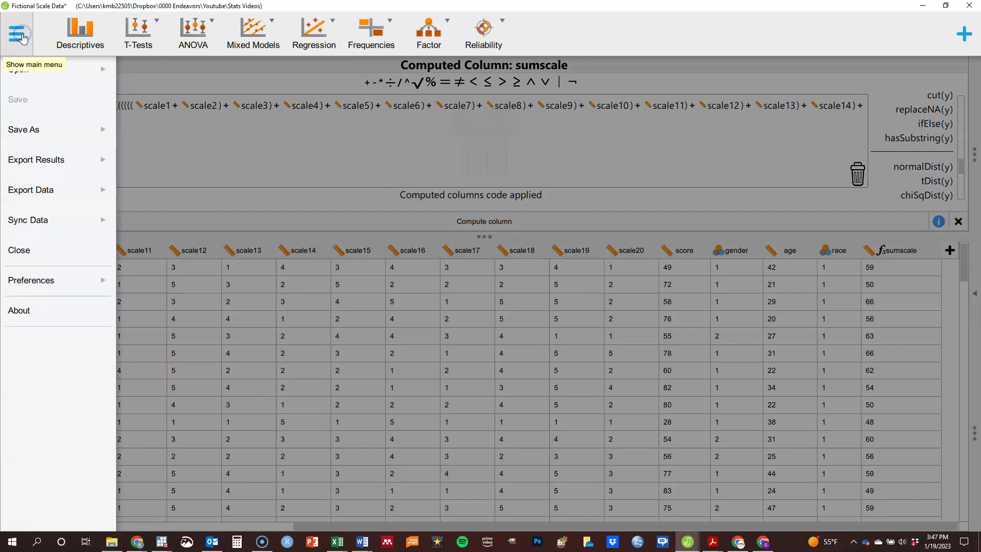
pyautogui.click(45, 78)
pyautogui.click(40, 131)
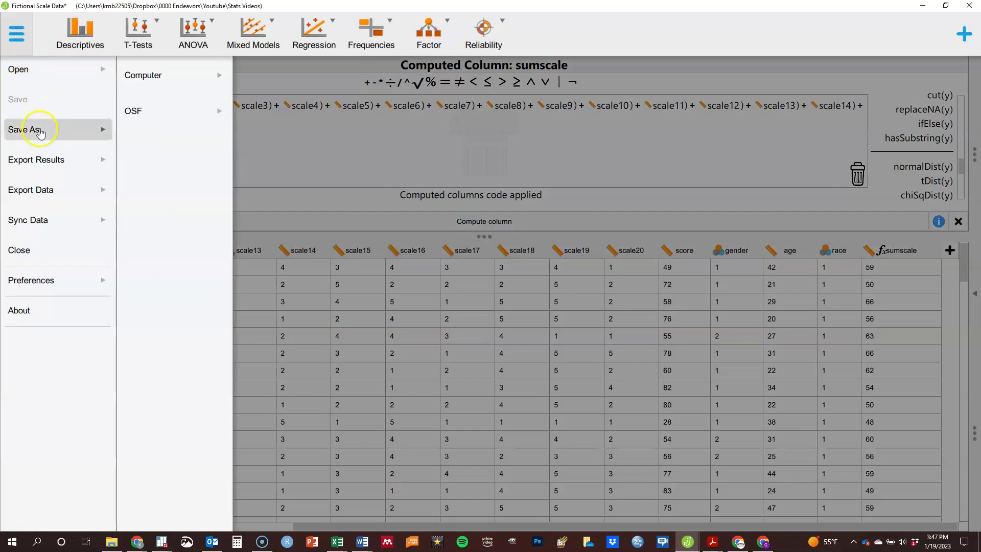
pyautogui.click(155, 92)
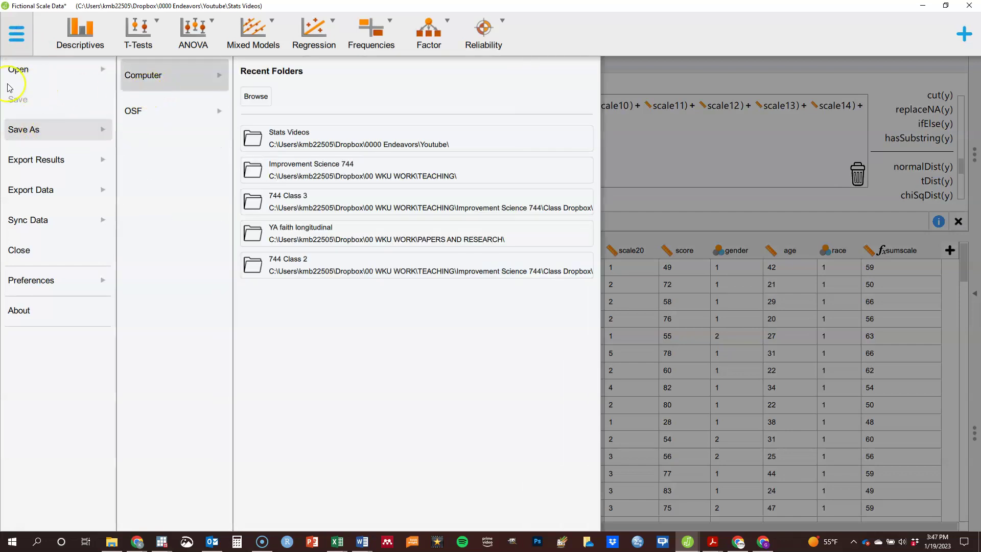
pyautogui.click(730, 69)
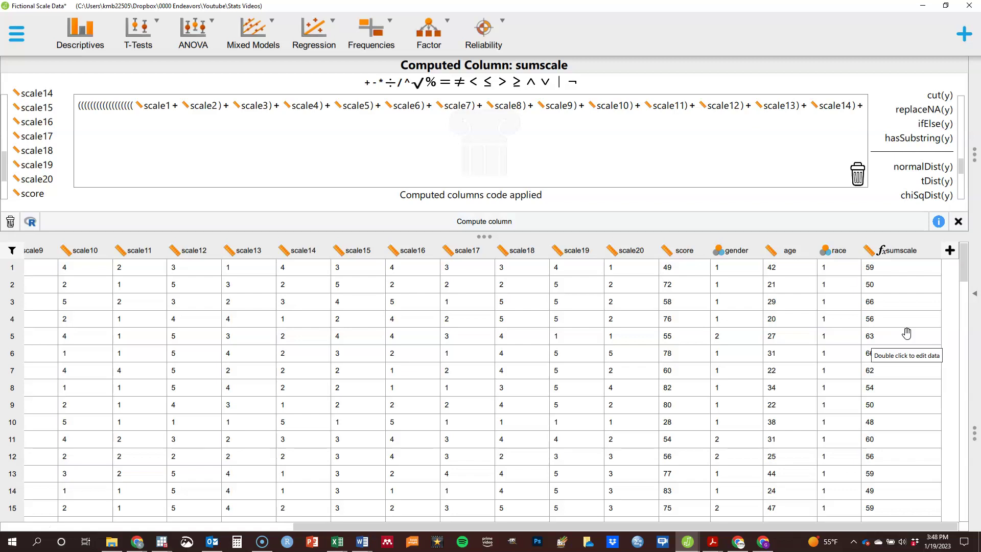
pyautogui.click(903, 266)
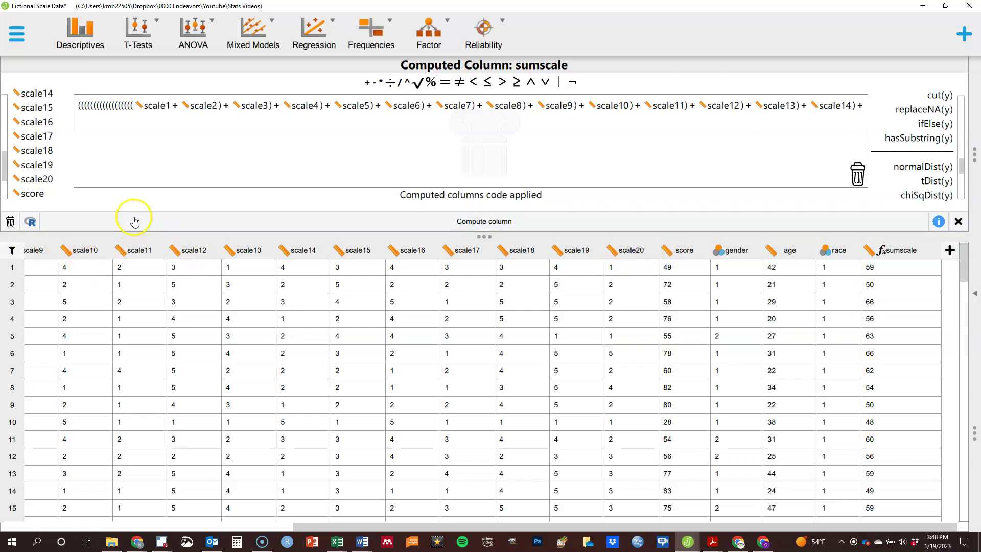
# Remove the Descriptive Statistics and Independent Samples T-Test analyses, and return to the data view.
pyautogui.click(974, 294)
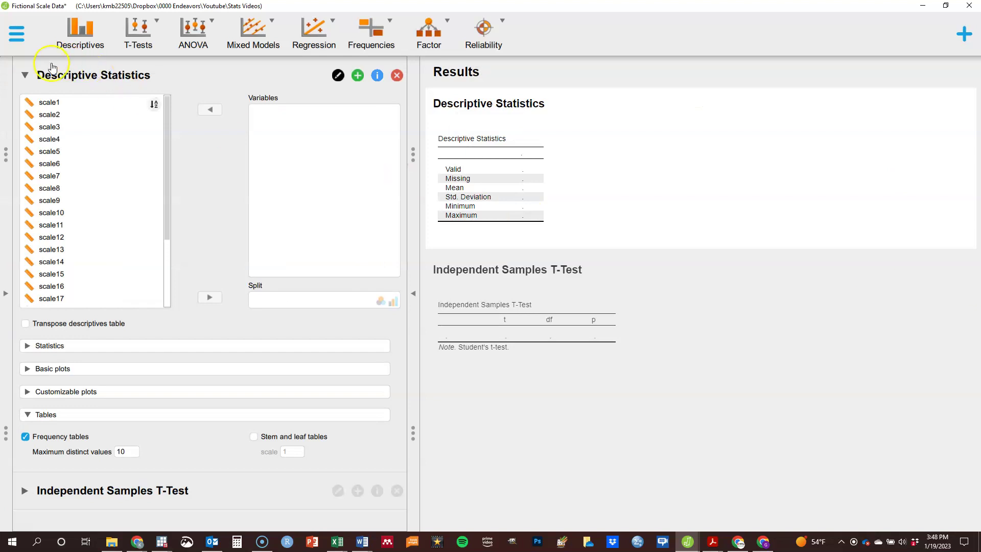
pyautogui.click(399, 75)
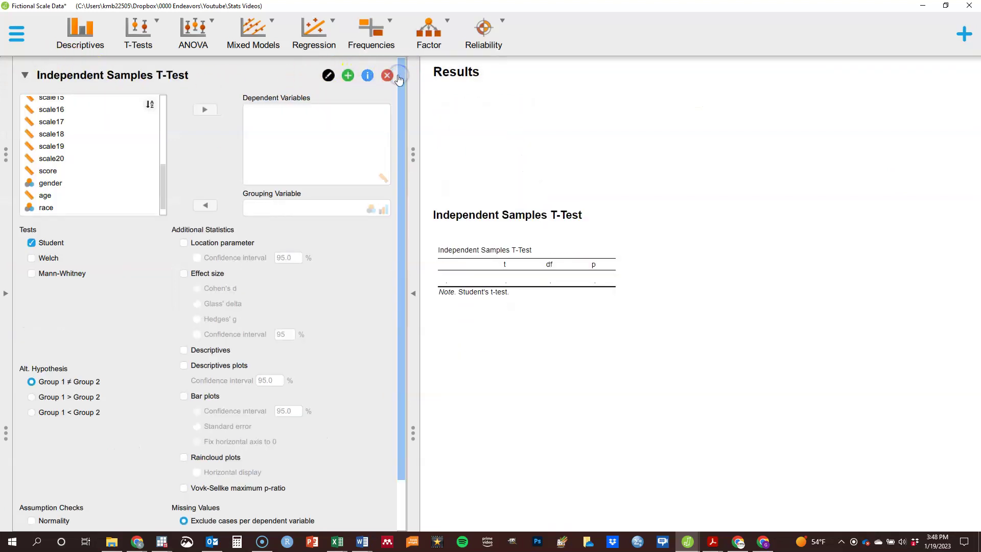
pyautogui.click(386, 75)
pyautogui.click(929, 262)
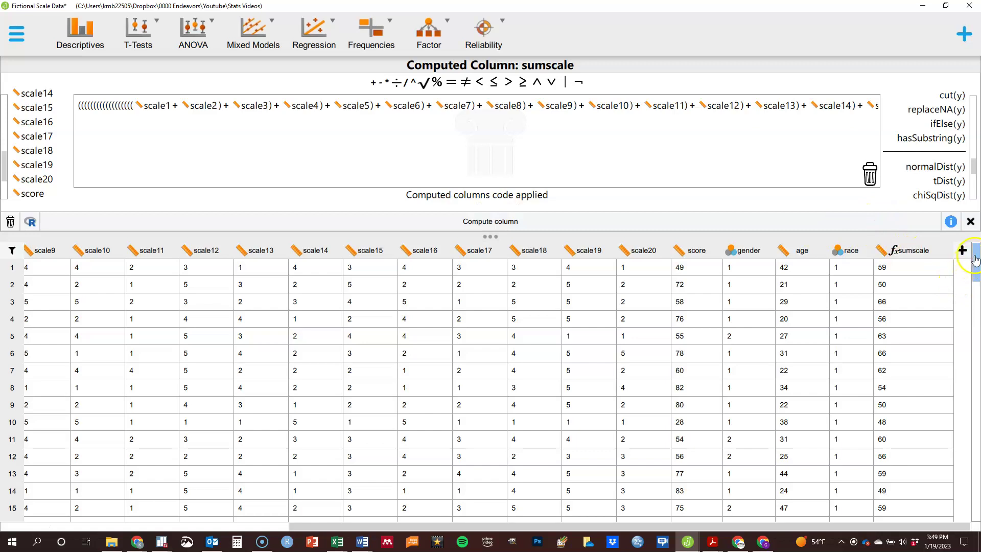
pyautogui.scroll(-1, 975, 256)
pyautogui.moveTo(977, 267)
pyautogui.mouseDown()
pyautogui.moveTo(963, 431)
pyautogui.moveTo(950, 453)
pyautogui.moveTo(955, 511)
pyautogui.moveTo(974, 255)
pyautogui.mouseUp()
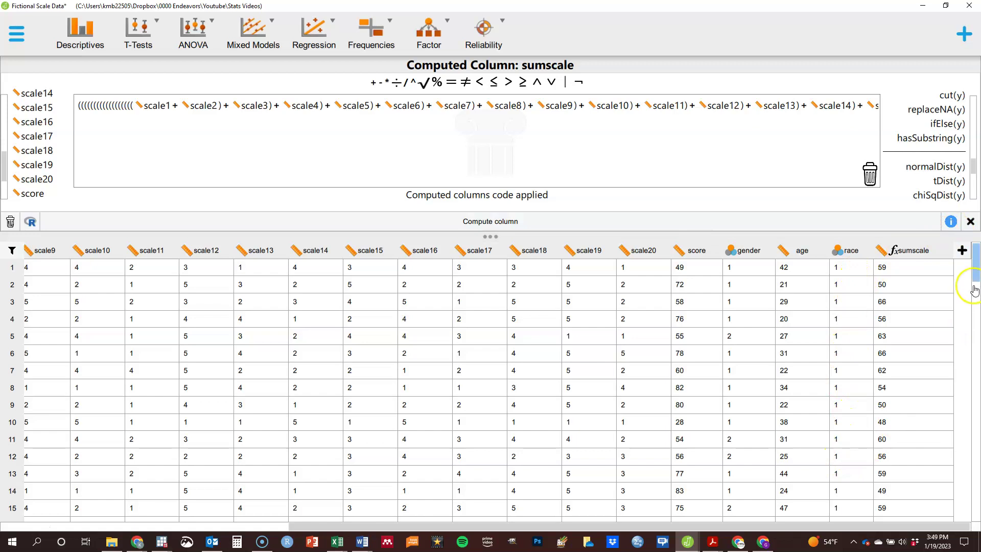
pyautogui.moveTo(975, 278)
pyautogui.mouseDown()
pyautogui.moveTo(963, 523)
pyautogui.moveTo(973, 271)
pyautogui.mouseUp()
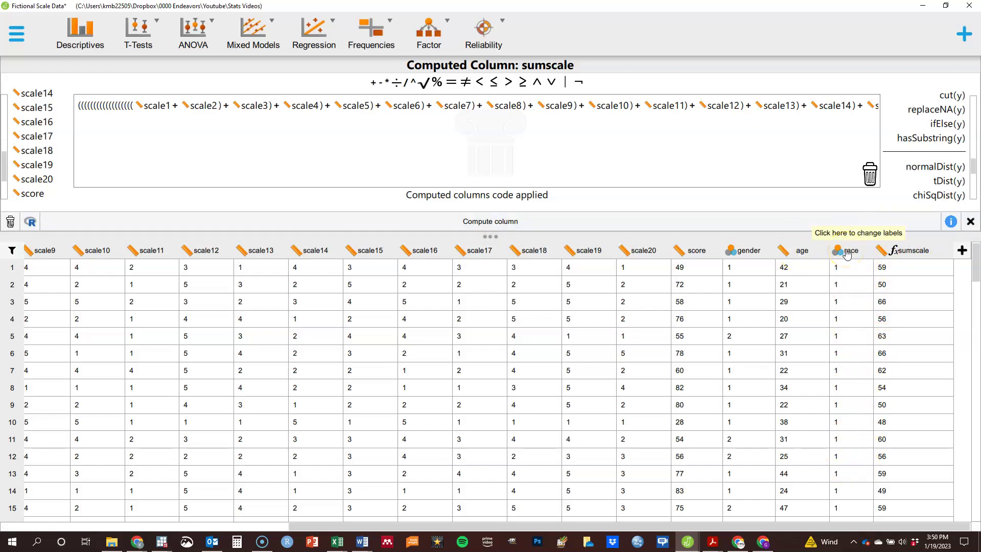
# Create a nominal computed column named wnw, using the visual formula builder.
pyautogui.click(962, 250)
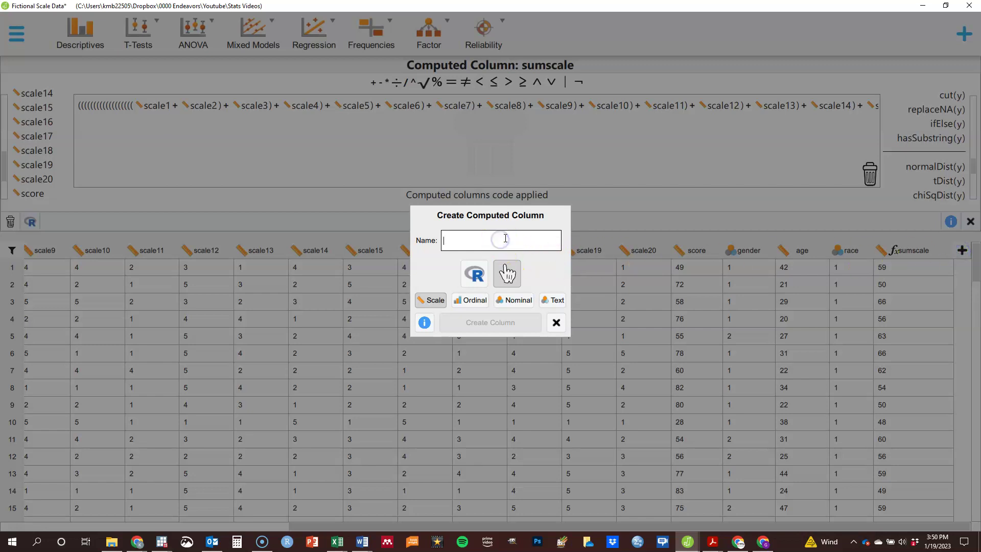
pyautogui.write('wnw')
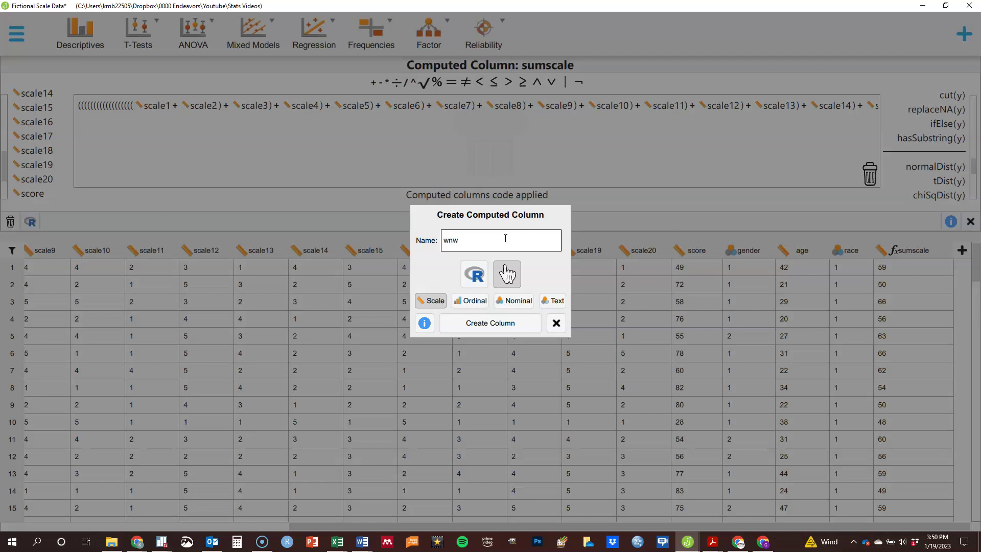
pyautogui.click(516, 301)
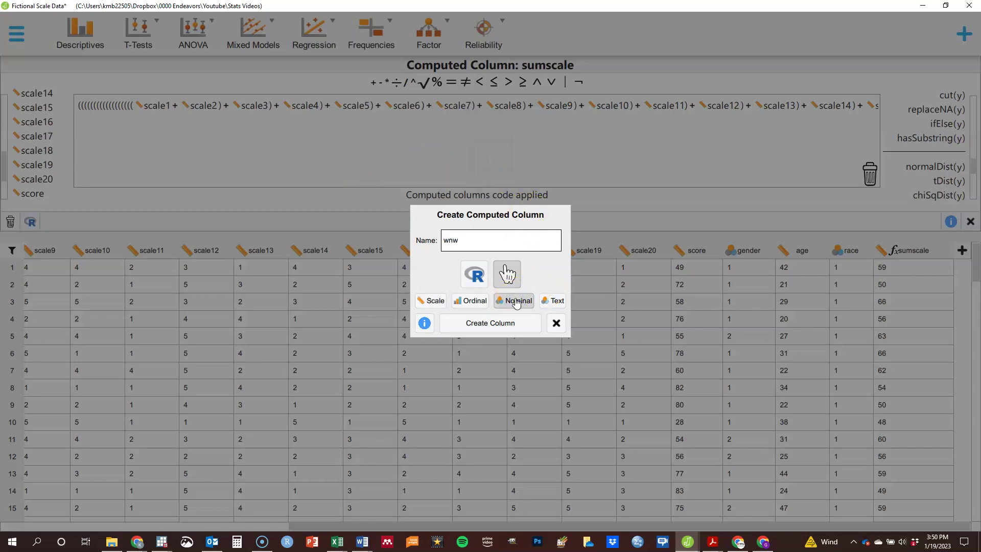
pyautogui.click(493, 323)
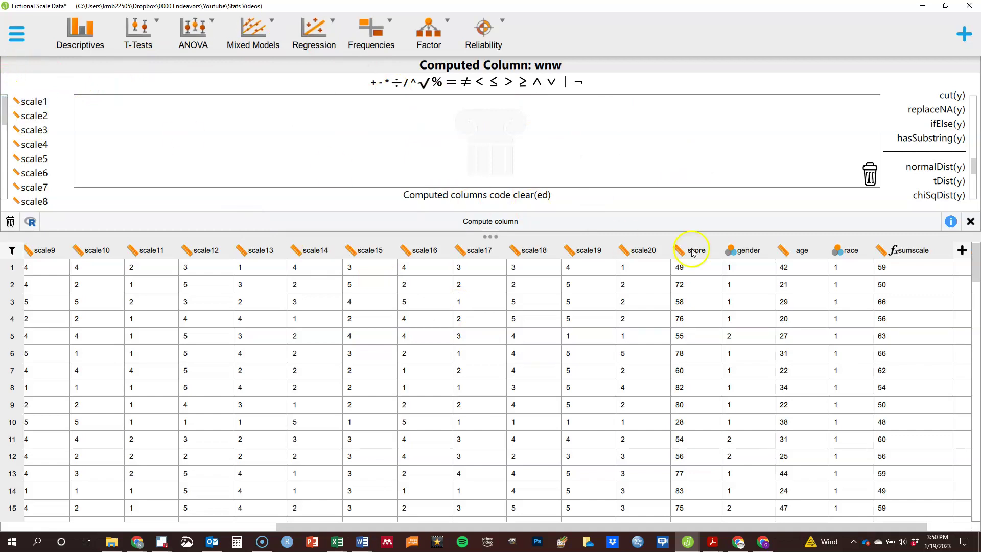
# Insert the ifElse(y) function into the empty formula of the wnw column.
pyautogui.scroll(-5, 973, 170)
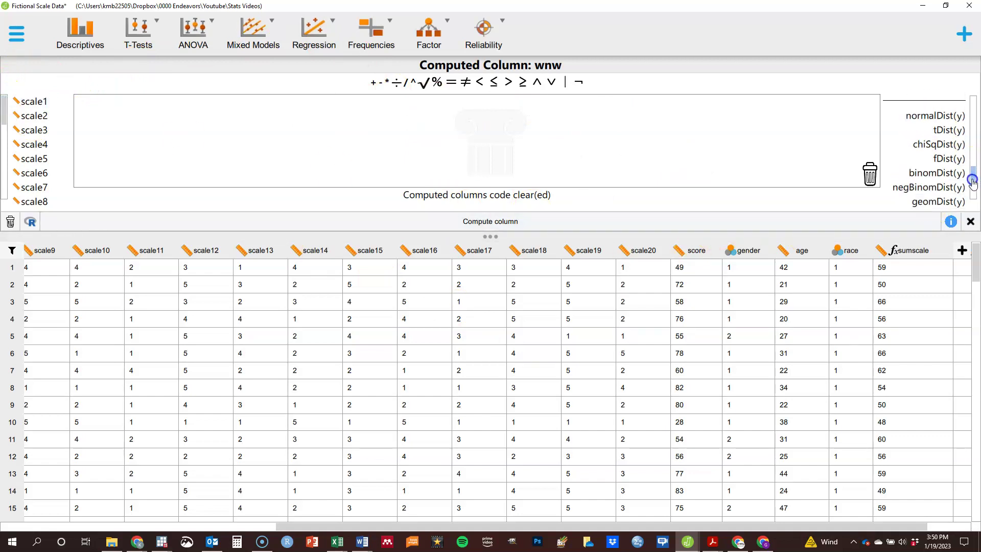
pyautogui.scroll(5, 965, 174)
pyautogui.scroll(5, 963, 174)
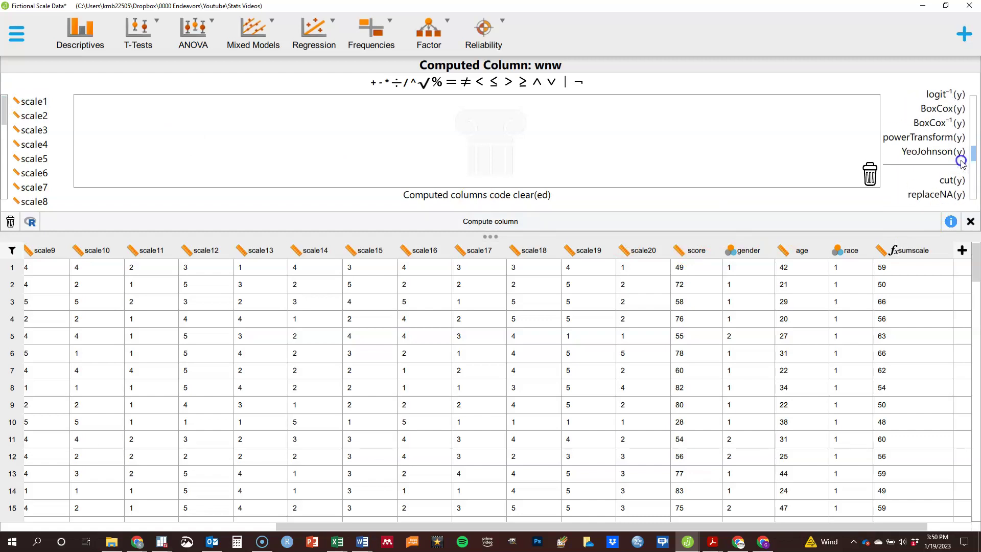
pyautogui.moveTo(968, 119); pyautogui.dragTo(969, 173)
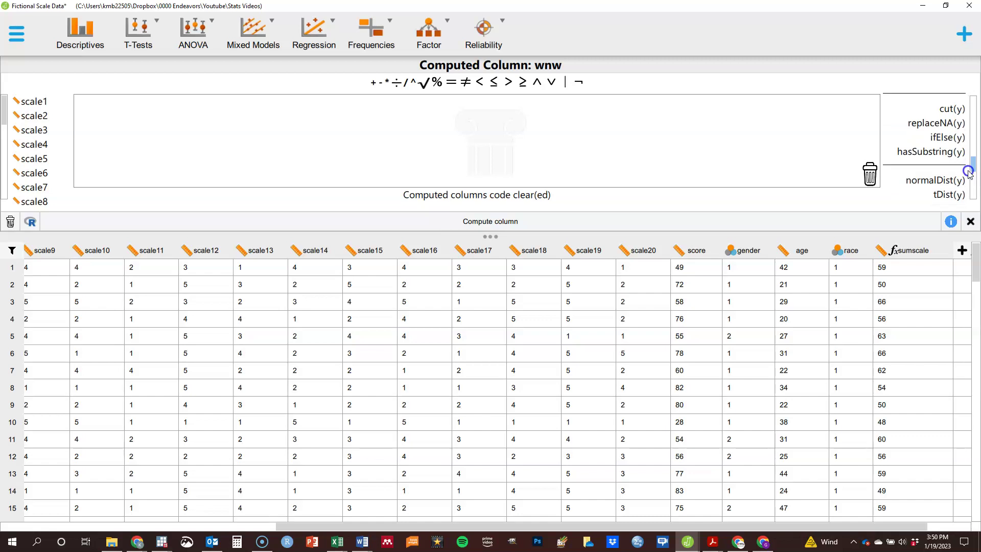
pyautogui.click(942, 138)
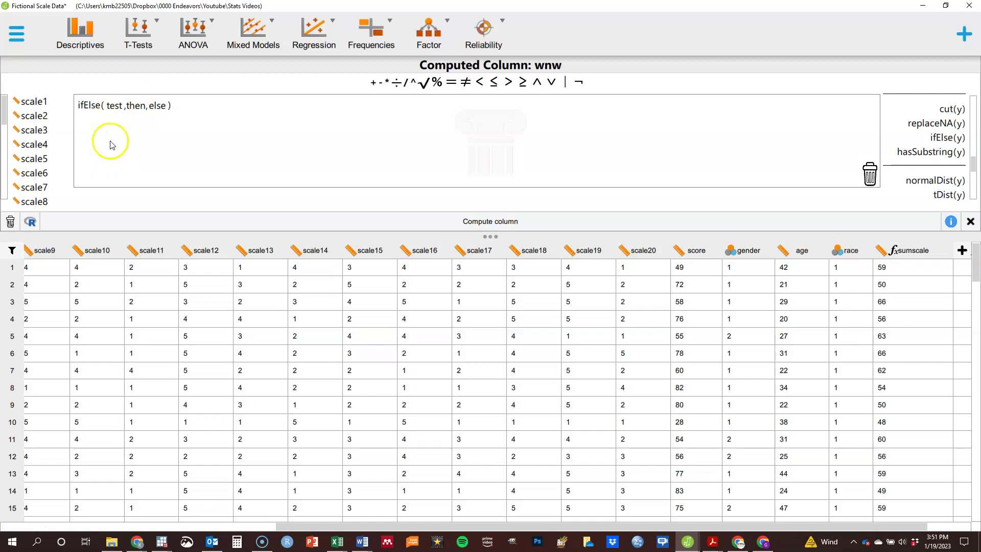
# Replace the test argument of the ifElse function with the equality comparison race = 1.
pyautogui.click(114, 111)
pyautogui.click(113, 109)
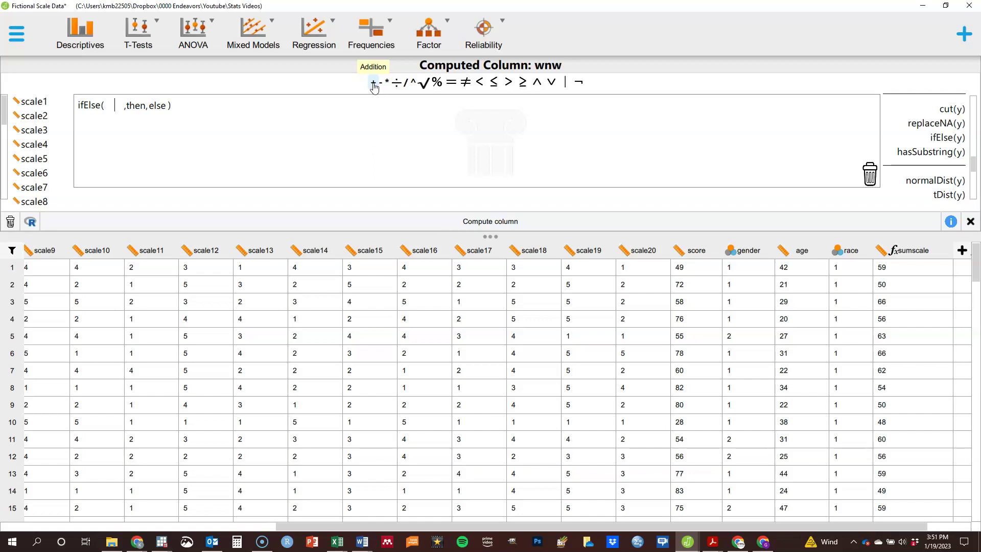
pyautogui.click(450, 82)
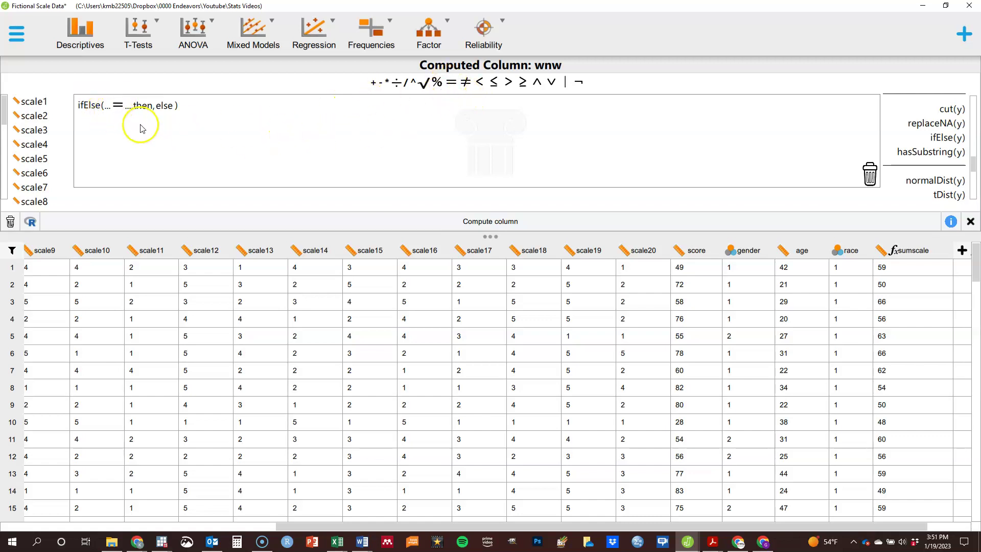
pyautogui.click(107, 109)
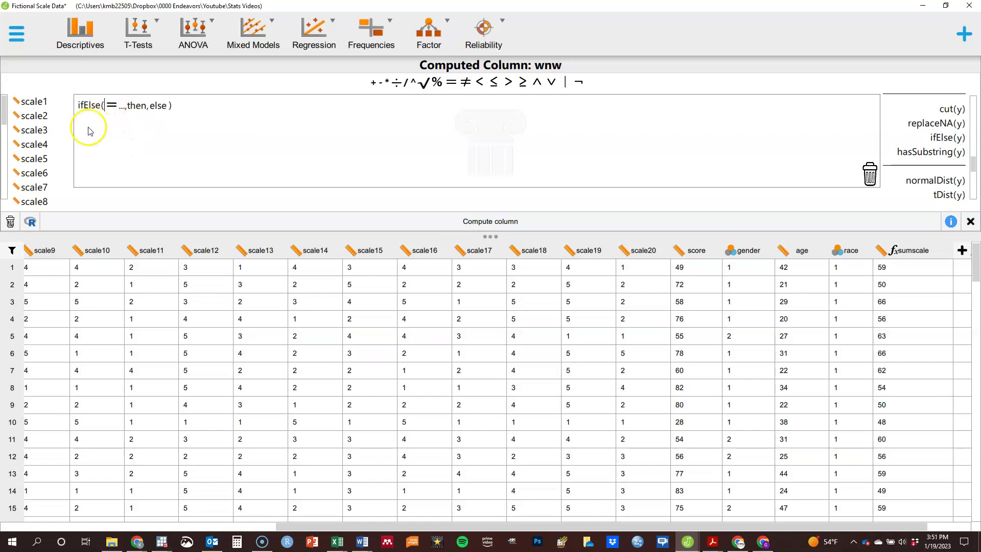
pyautogui.moveTo(4, 115); pyautogui.dragTo(88, 136)
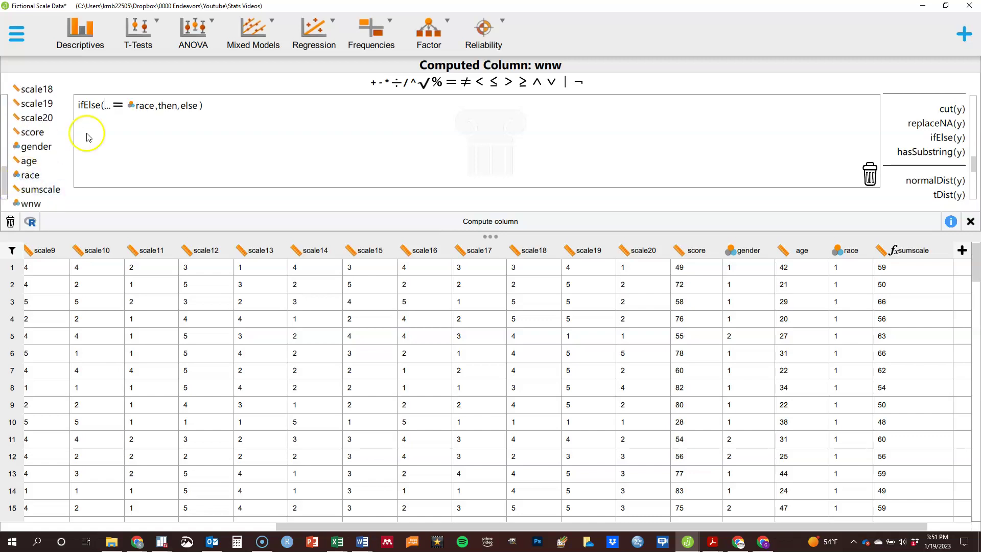
pyautogui.click(34, 177)
pyautogui.moveTo(33, 178); pyautogui.dragTo(115, 105)
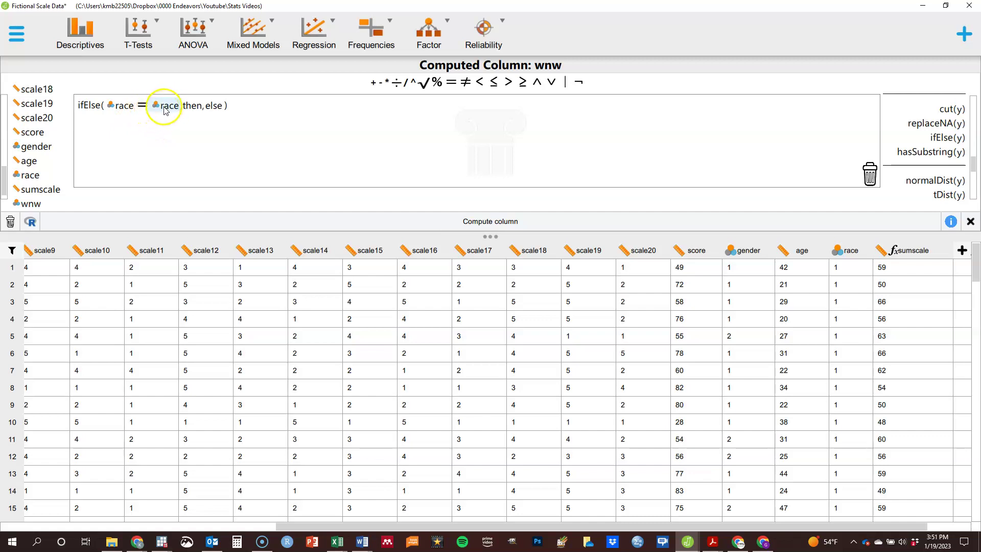
pyautogui.click(164, 109)
pyautogui.moveTo(90, 119); pyautogui.dragTo(874, 177)
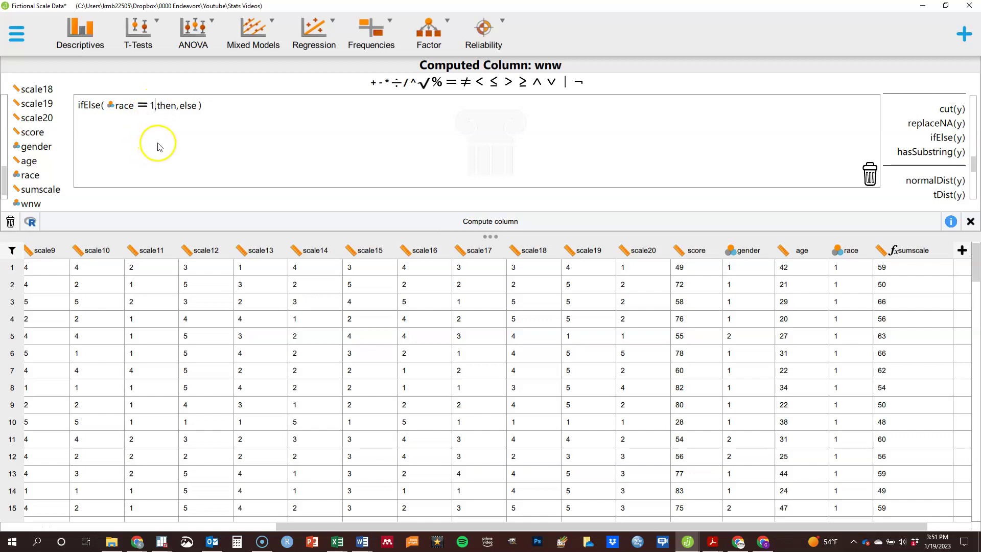
# Set the ifElse then value to 0 and the else value to 1, and compute the wnw column.
pyautogui.click(159, 110)
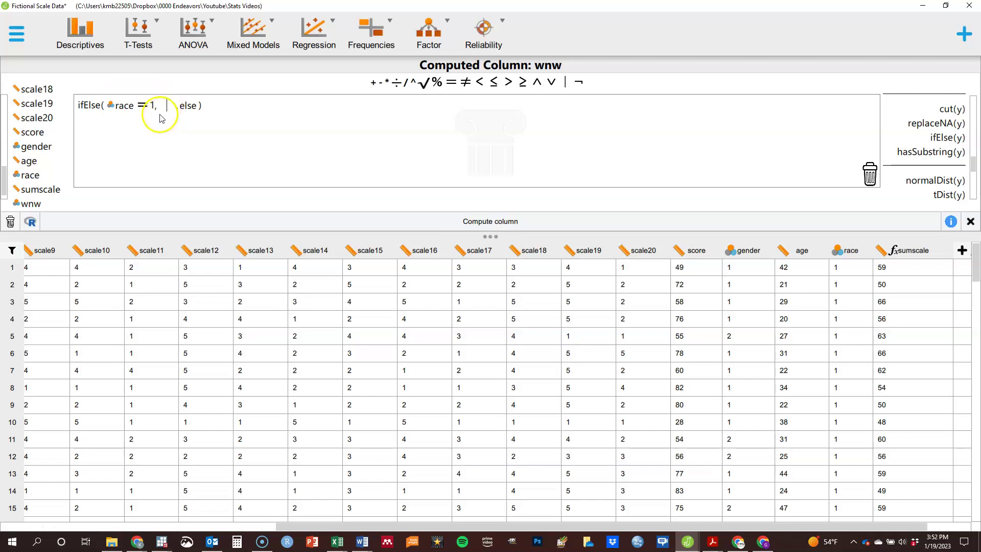
pyautogui.write('0')
pyautogui.click(187, 109)
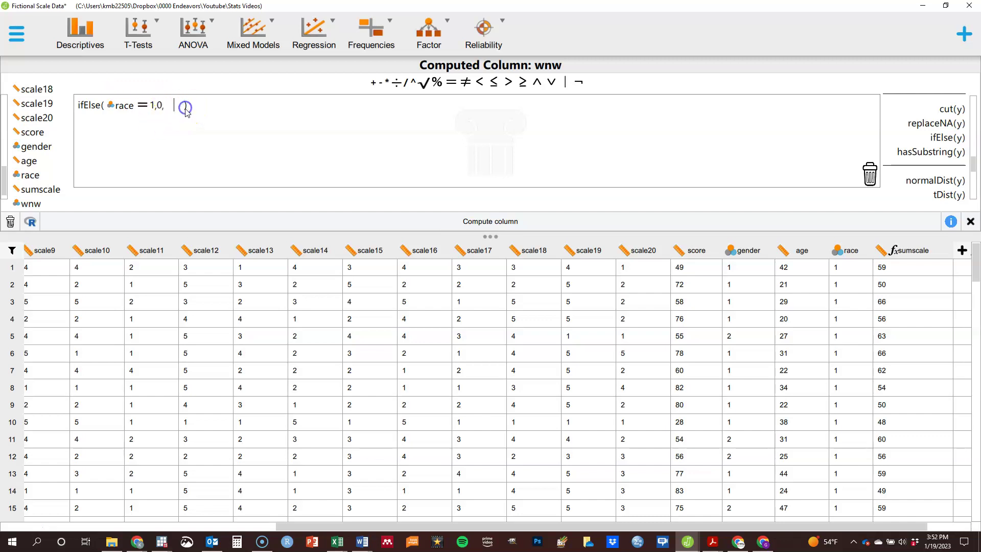
pyautogui.click(201, 108)
pyautogui.click(120, 109)
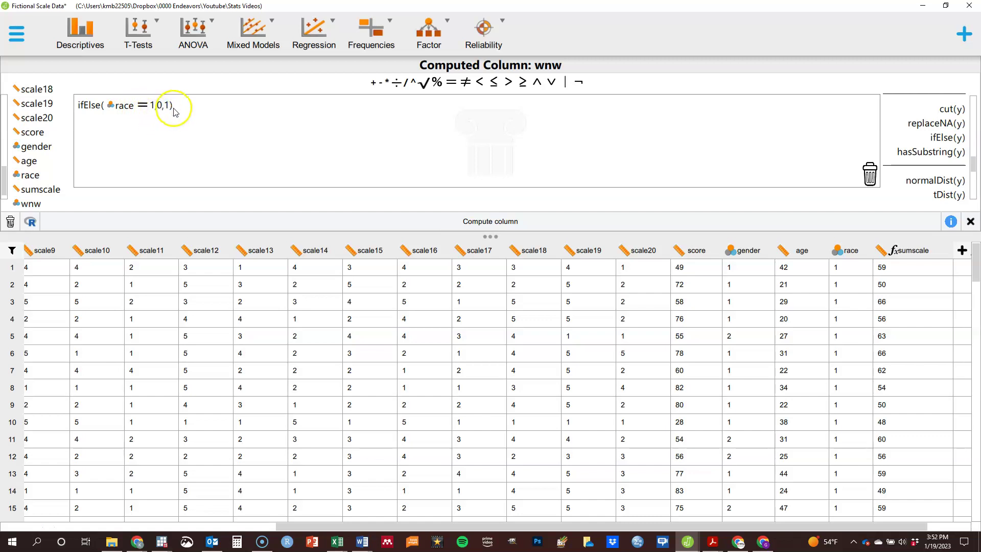
pyautogui.click(503, 223)
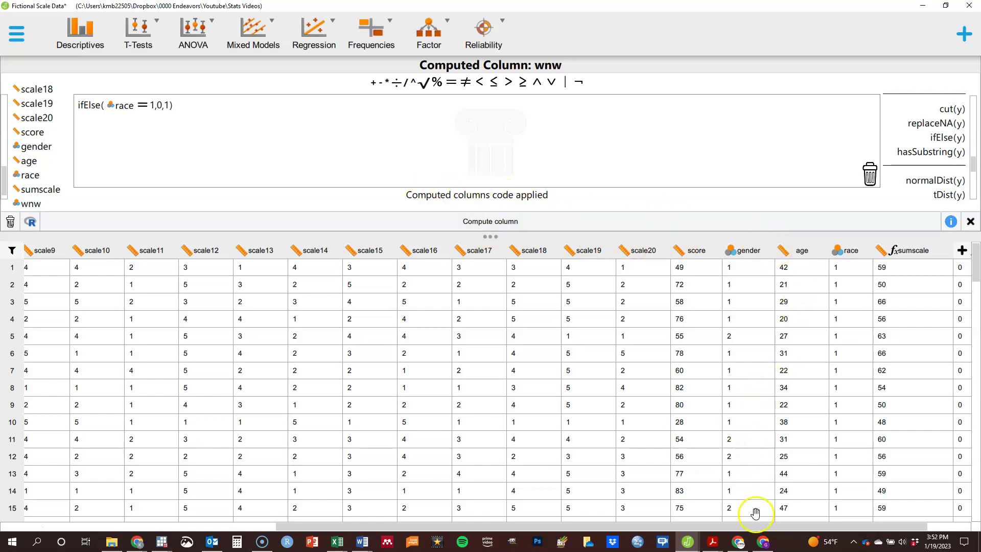
# Inspect the computed wnw column, and review the sumscale formula before reopening the wnw formula.
pyautogui.moveTo(761, 526); pyautogui.dragTo(881, 529)
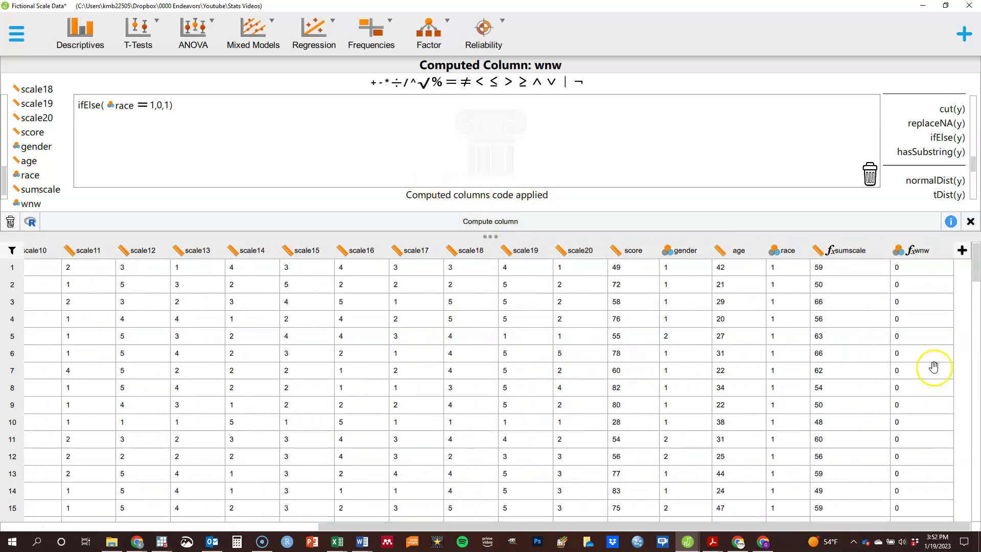
pyautogui.moveTo(974, 268); pyautogui.dragTo(964, 249)
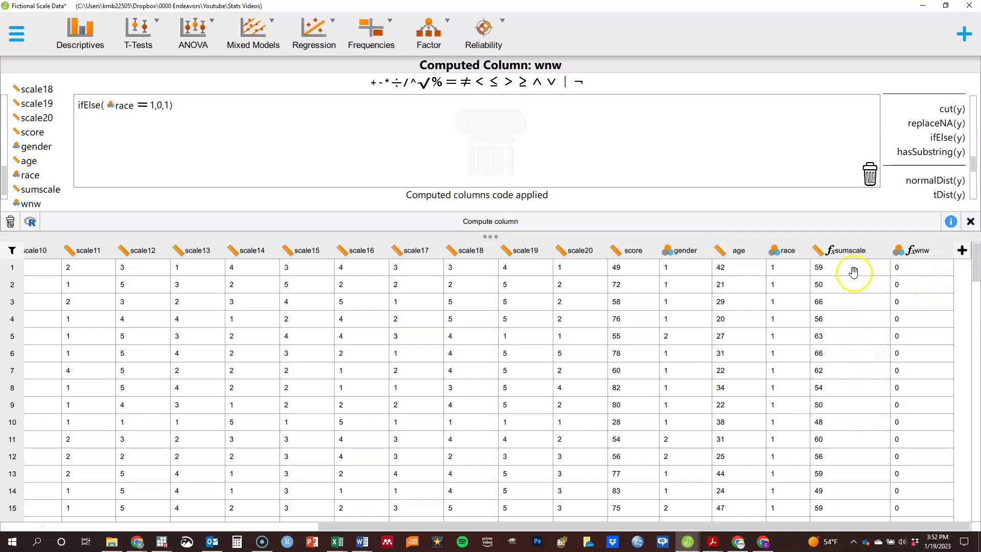
pyautogui.click(831, 253)
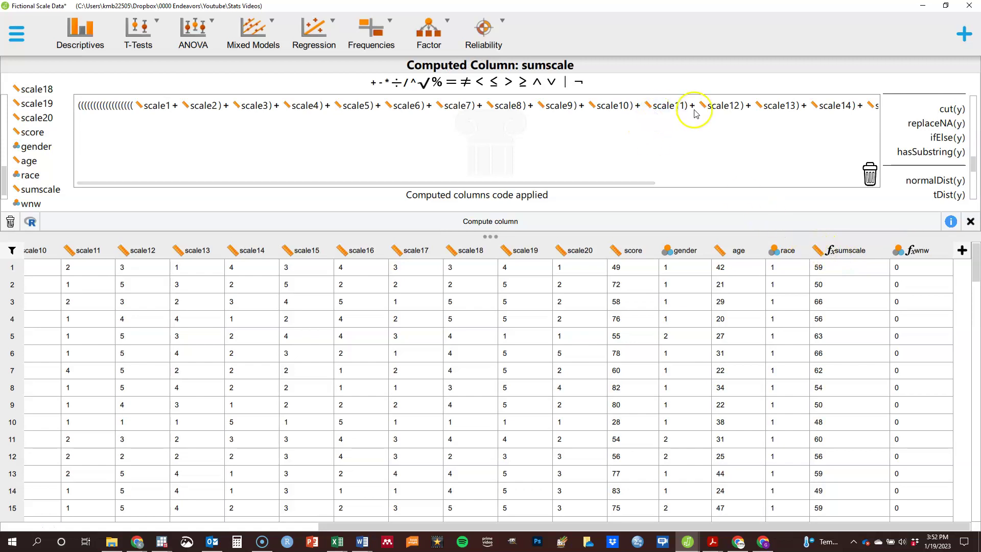
pyautogui.click(912, 251)
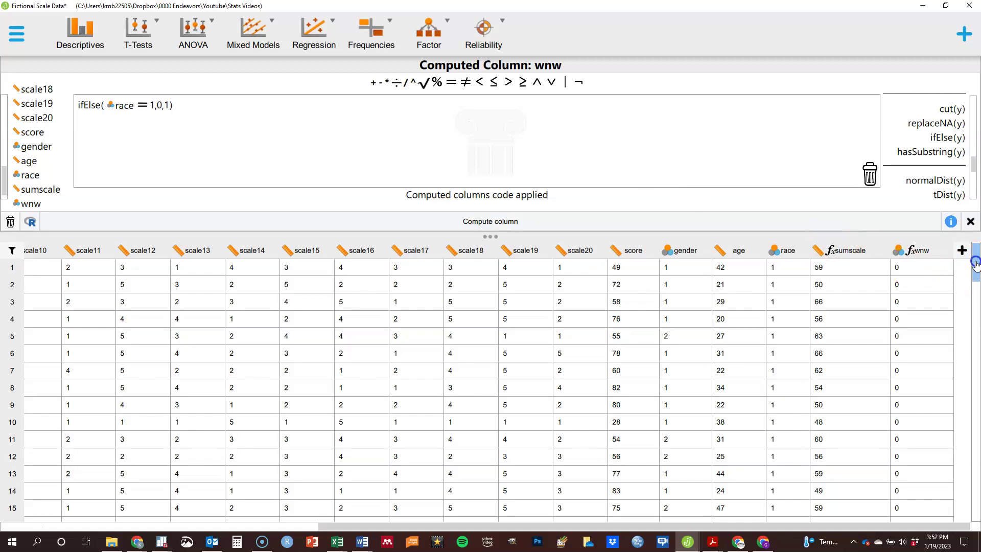
# Compare the race and wnw values down the data rows to check the recoding.
pyautogui.scroll(-1, 976, 266)
pyautogui.scroll(1, 976, 266)
pyautogui.moveTo(977, 258); pyautogui.dragTo(969, 318)
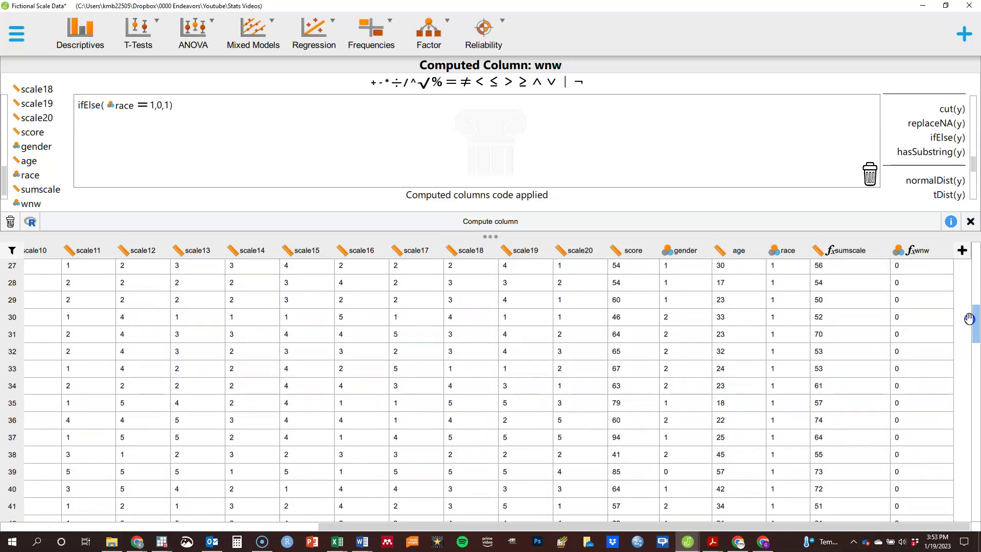
pyautogui.click(675, 470)
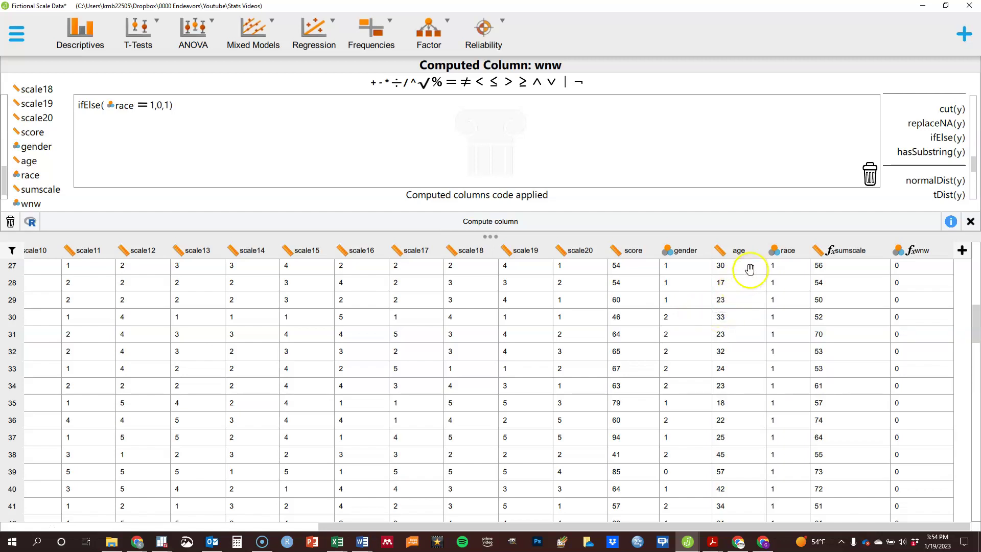
pyautogui.click(784, 337)
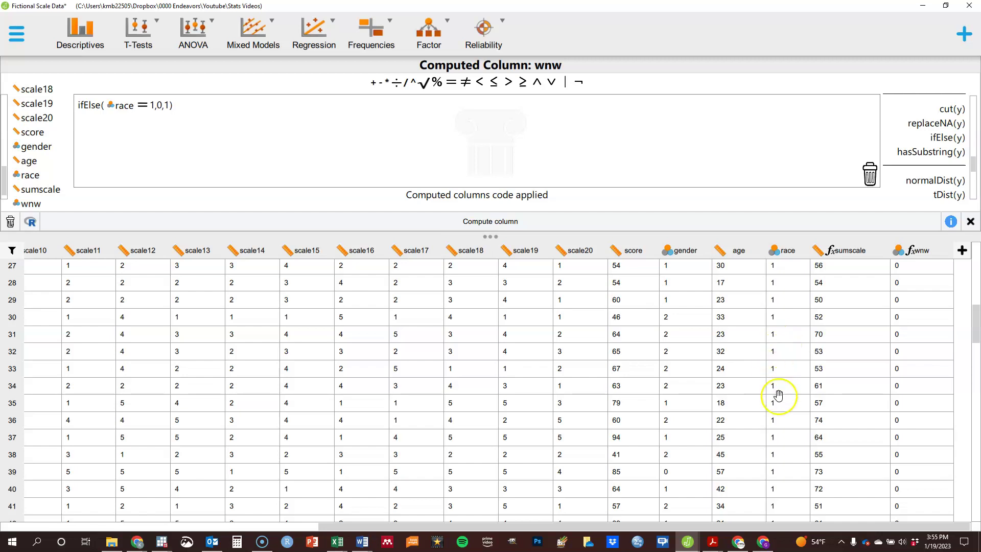
pyautogui.click(863, 448)
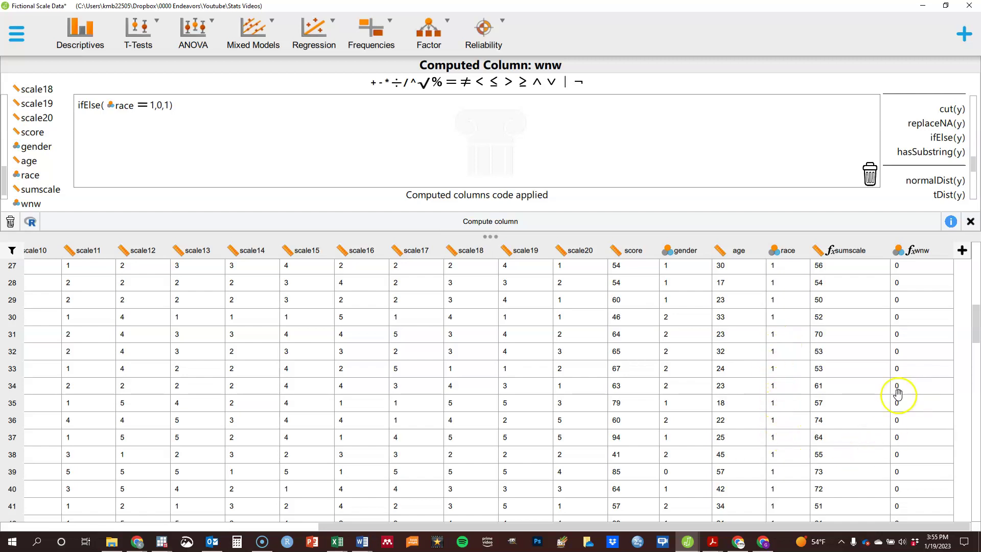
pyautogui.moveTo(975, 314); pyautogui.dragTo(975, 403)
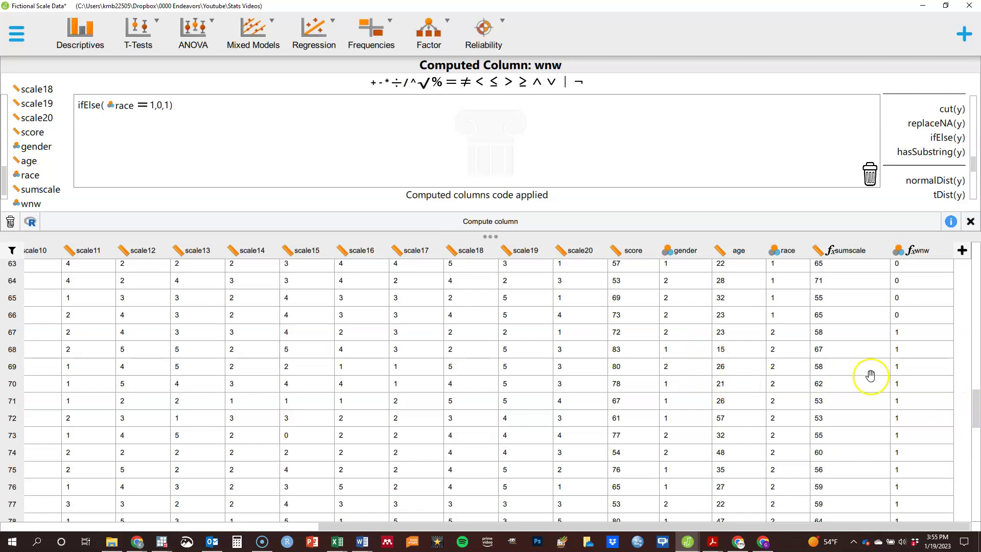
pyautogui.click(976, 406)
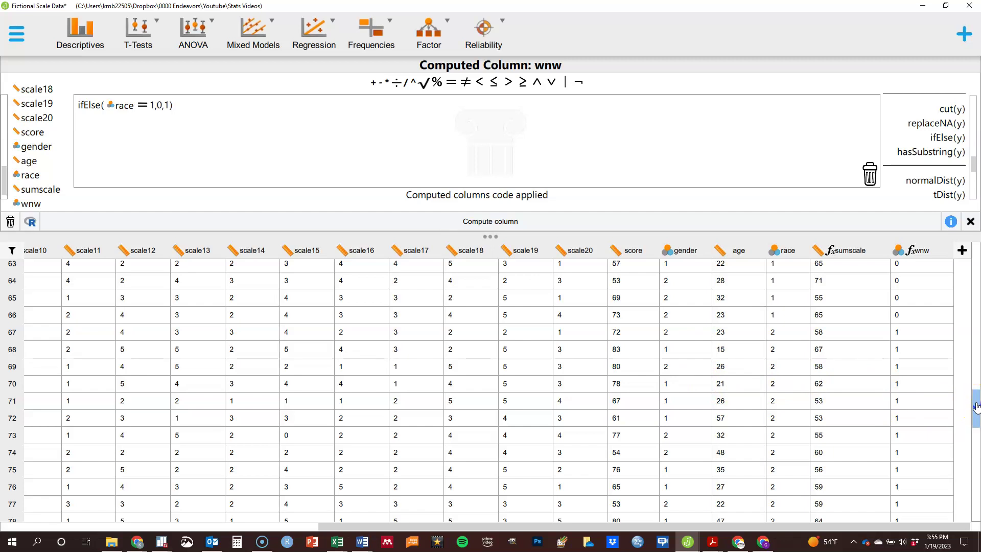
pyautogui.moveTo(976, 406); pyautogui.dragTo(973, 397)
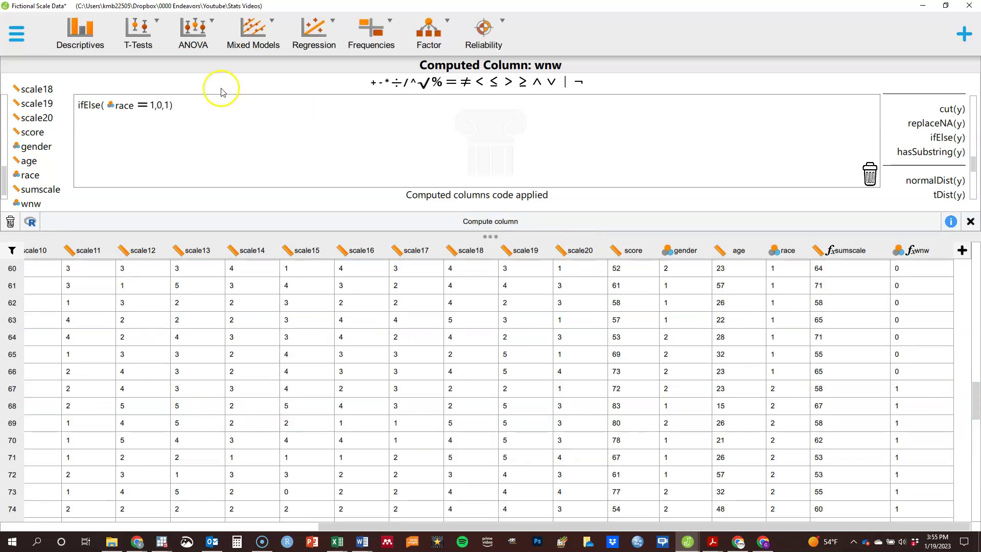
# Add 0 to the Missing Value List in the Data Preferences.
pyautogui.click(18, 37)
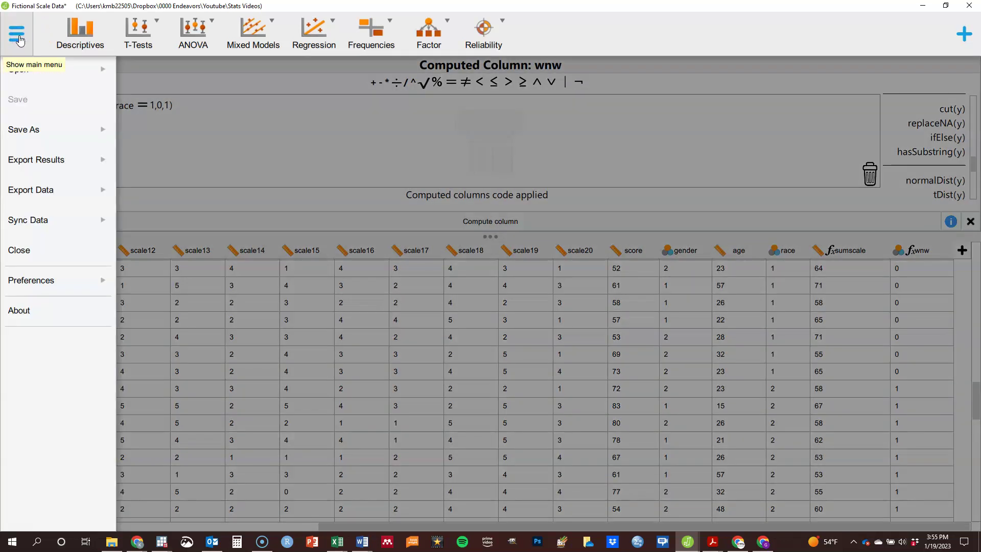
pyautogui.click(55, 281)
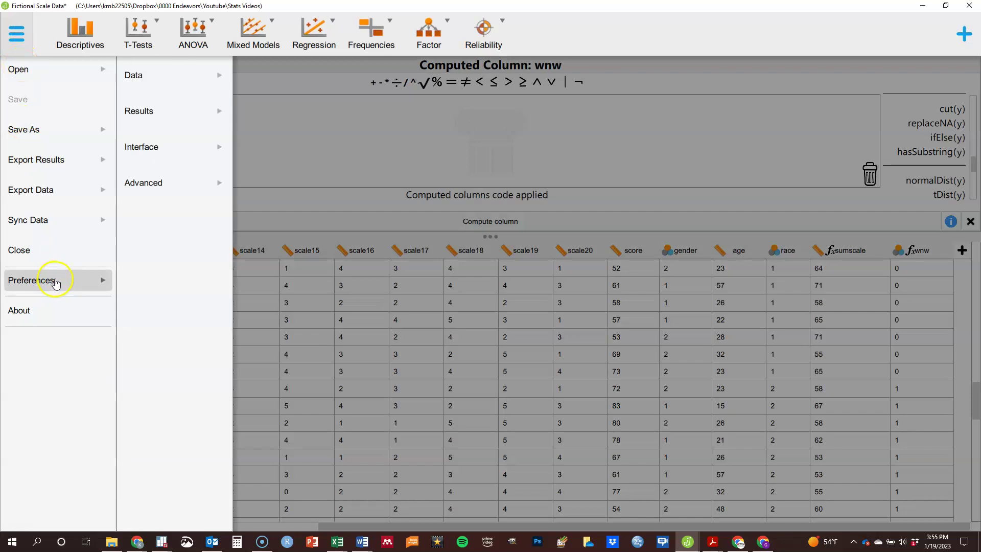
pyautogui.click(174, 85)
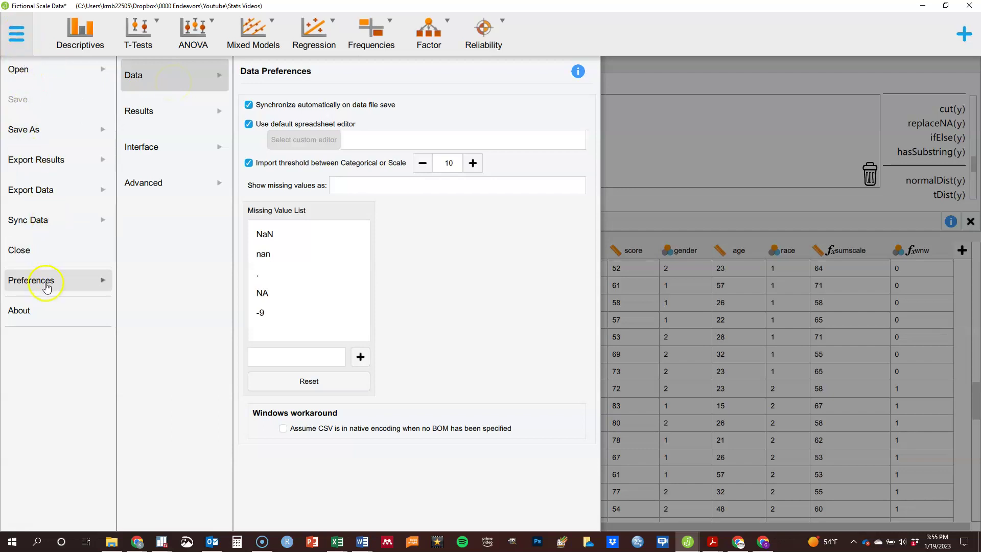
pyautogui.moveTo(282, 236)
pyautogui.click(263, 360)
pyautogui.write('0')
pyautogui.click(360, 357)
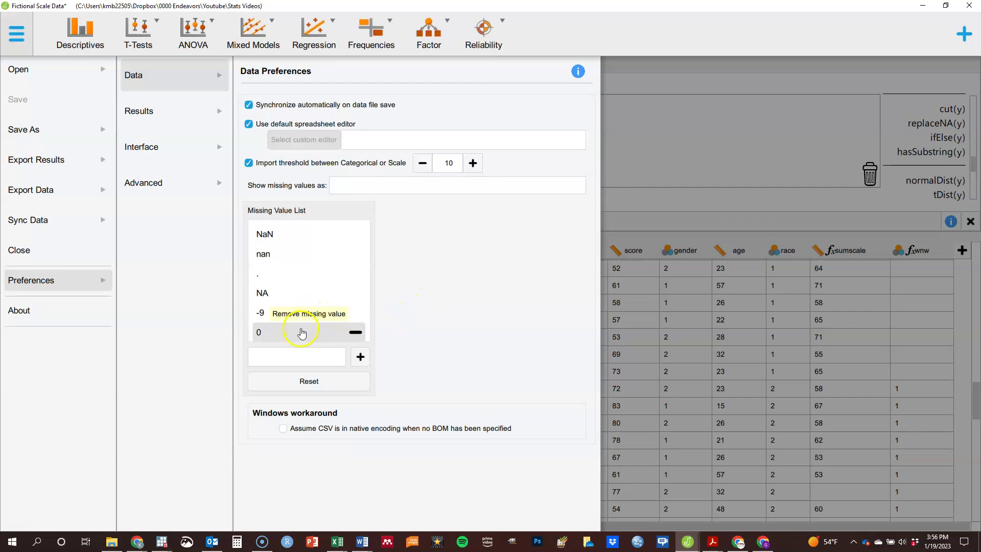
# Remove 0 from the Missing Value List in the Data Preferences, and return to the first rows of the data.
pyautogui.click(354, 335)
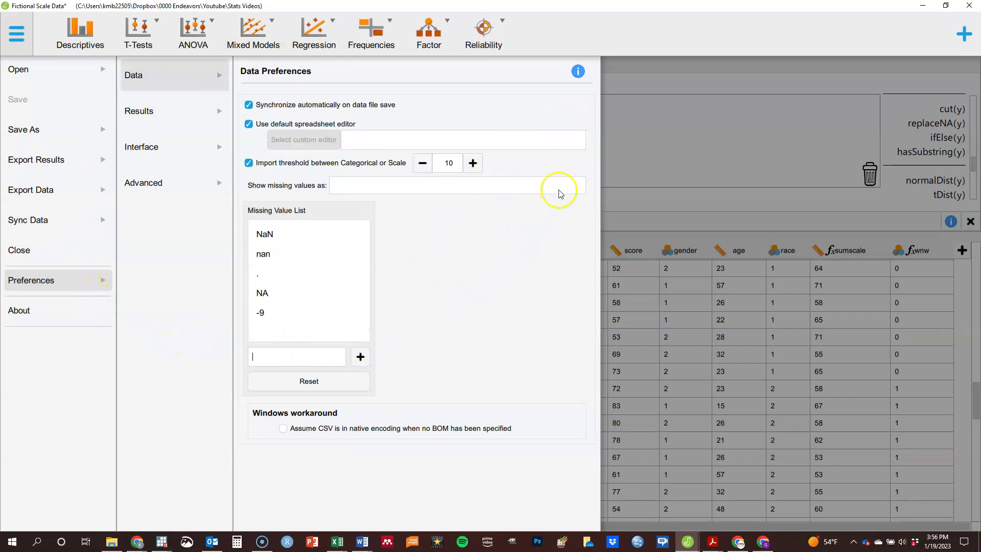
pyautogui.click(616, 203)
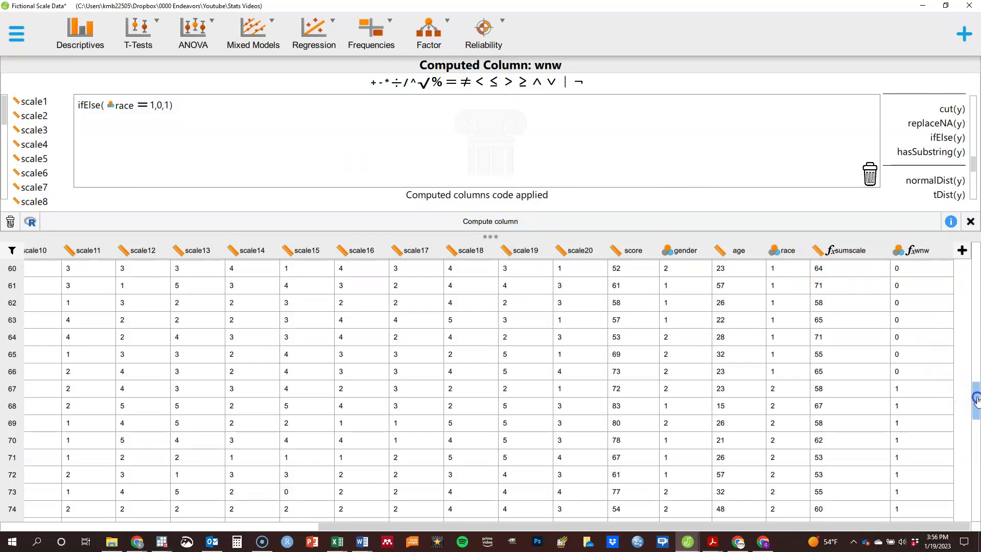
pyautogui.moveTo(975, 401); pyautogui.dragTo(957, 261)
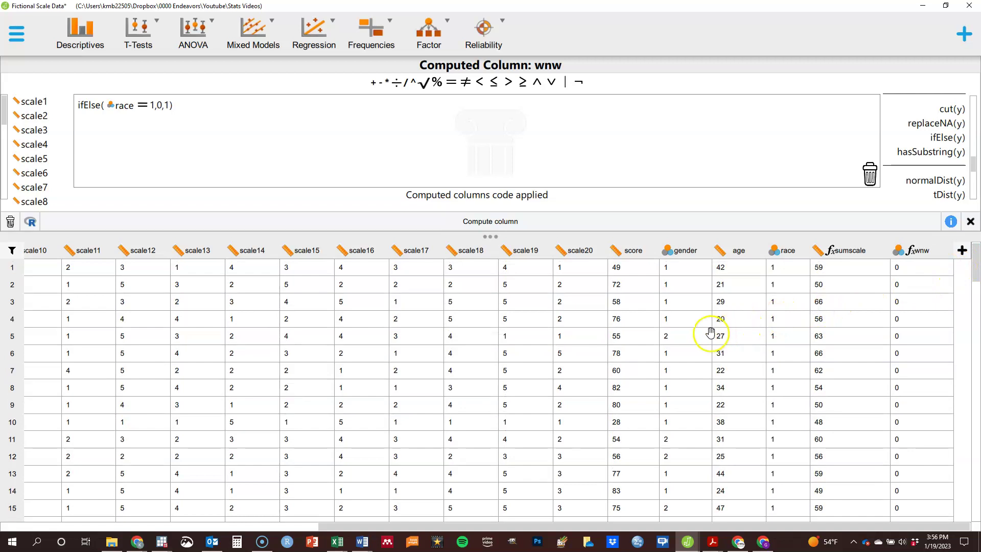
# Read the replaceNA function's description, and examine the race and wnw values down to row 112 of the data.
pyautogui.click(924, 120)
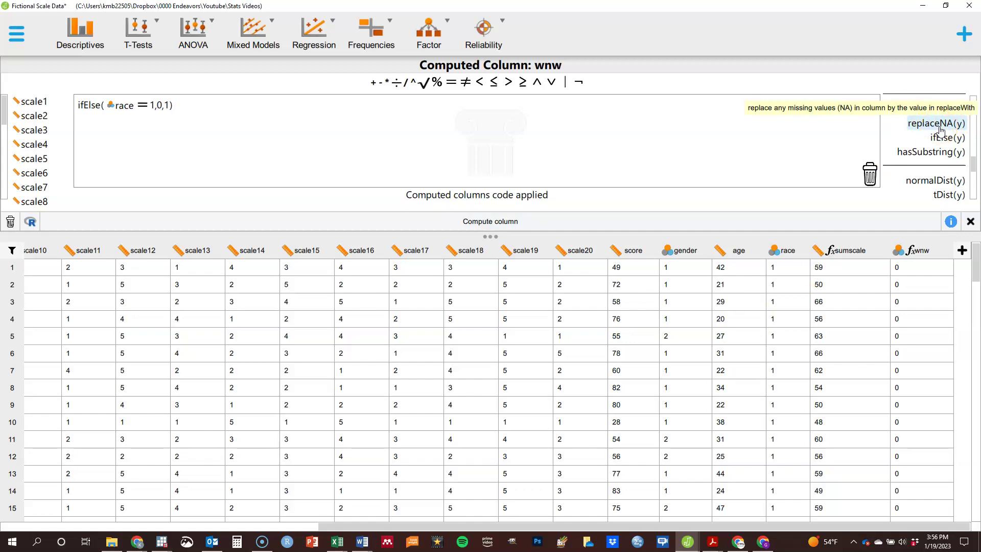
pyautogui.click(930, 127)
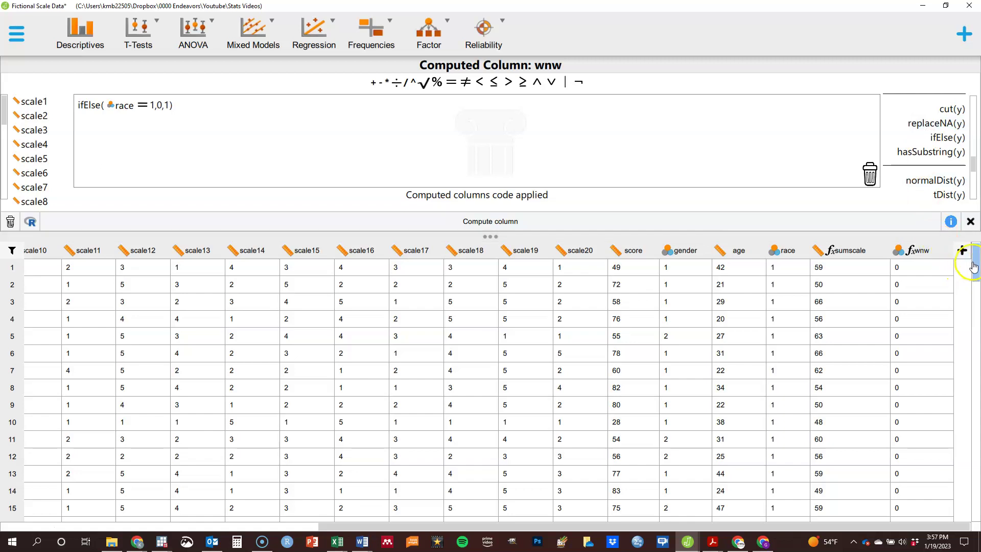
pyautogui.moveTo(974, 265); pyautogui.dragTo(965, 322)
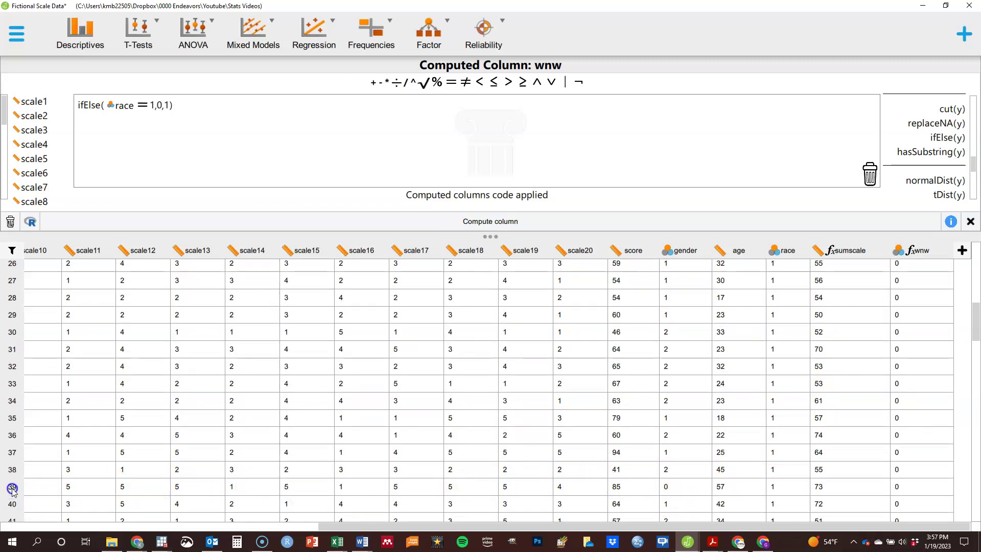
pyautogui.click(12, 250)
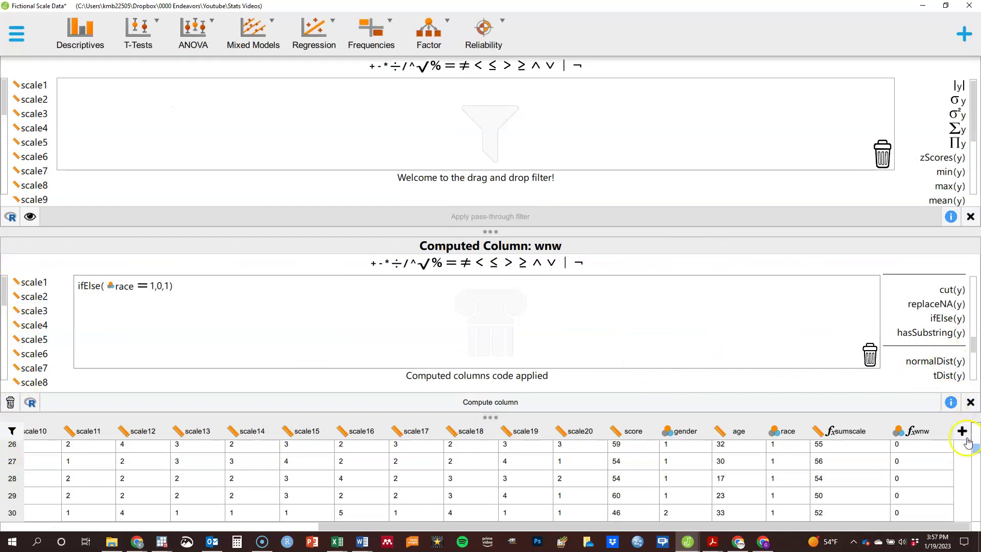
pyautogui.moveTo(975, 453); pyautogui.dragTo(972, 495)
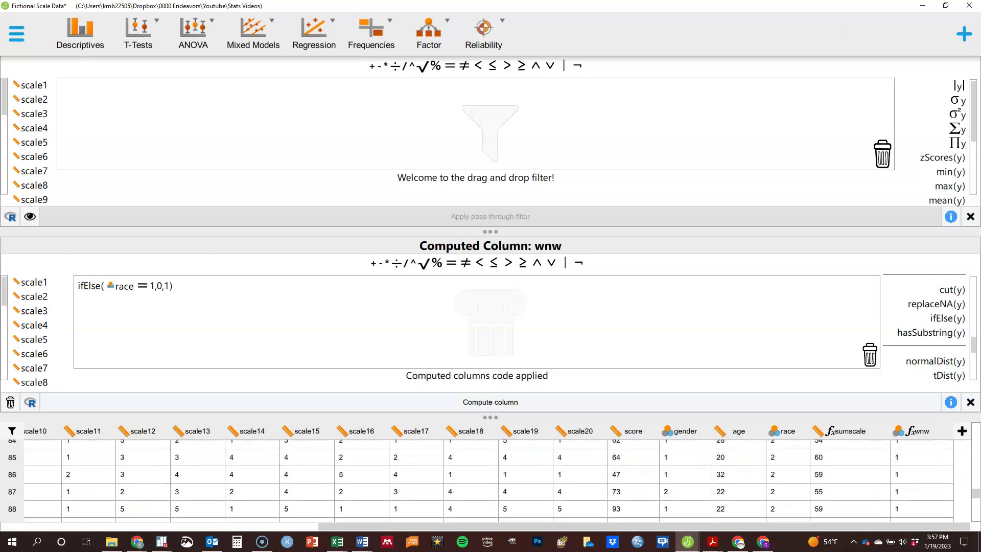
pyautogui.click(970, 216)
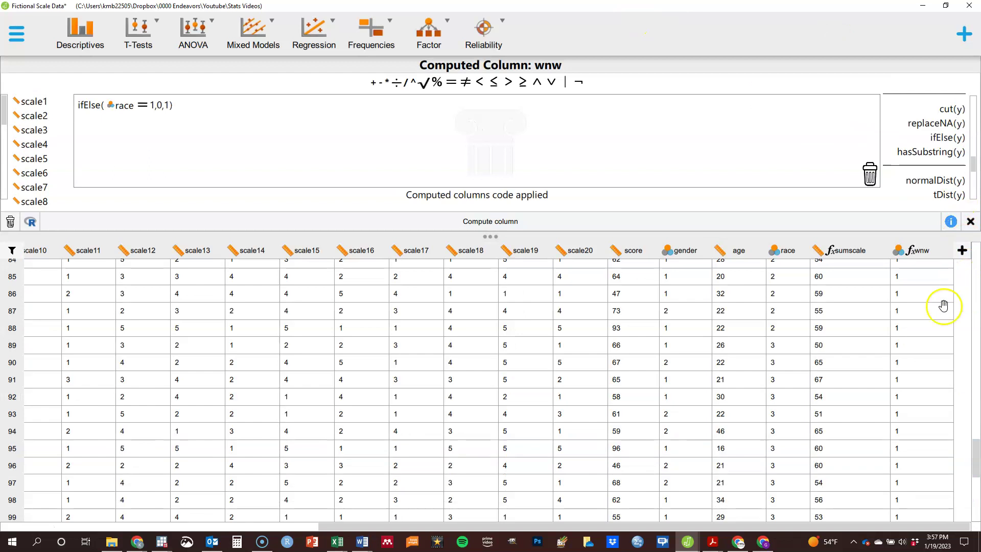
pyautogui.moveTo(974, 446); pyautogui.dragTo(968, 471)
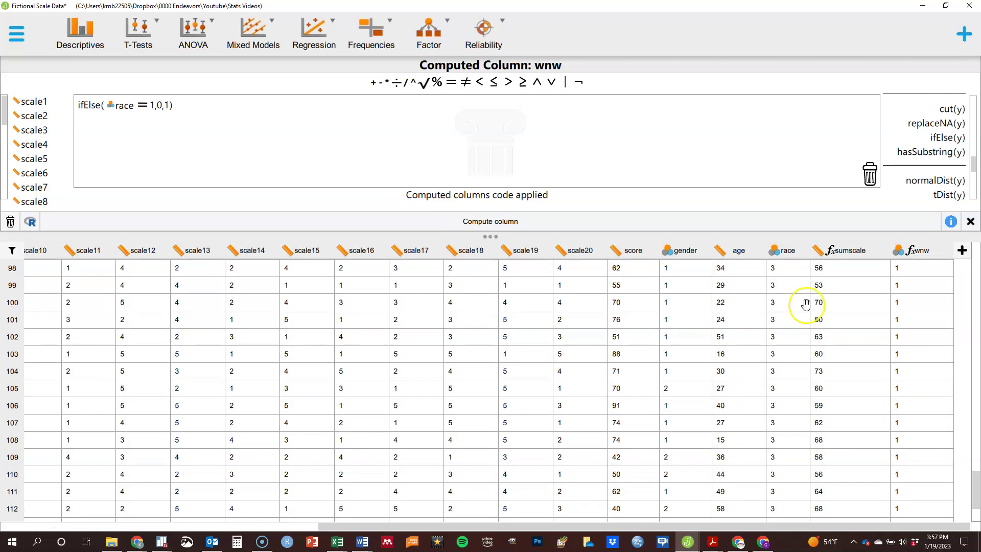
# Review the entries of the Missing Value List in the Data Preferences, and return to the data view.
pyautogui.click(16, 34)
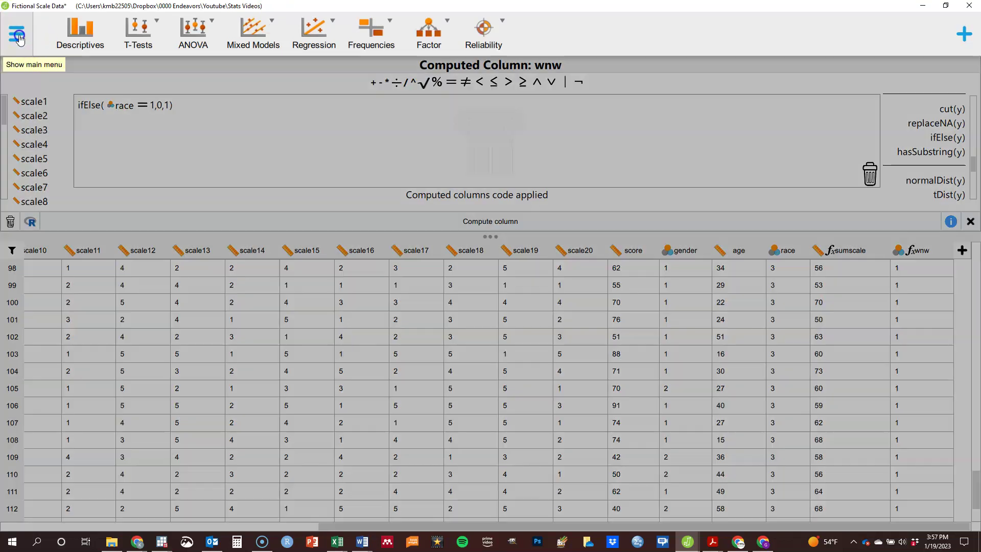
pyautogui.click(22, 168)
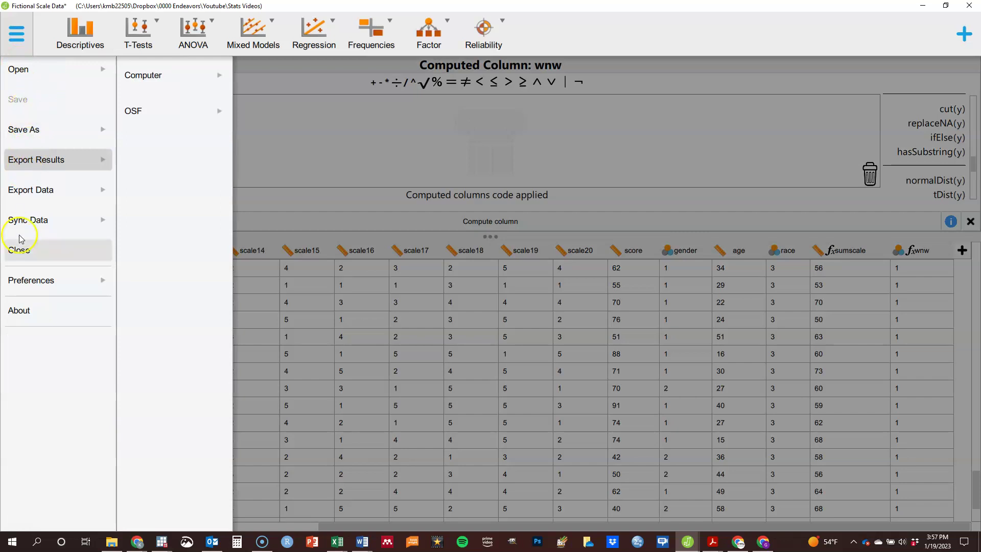
pyautogui.click(20, 279)
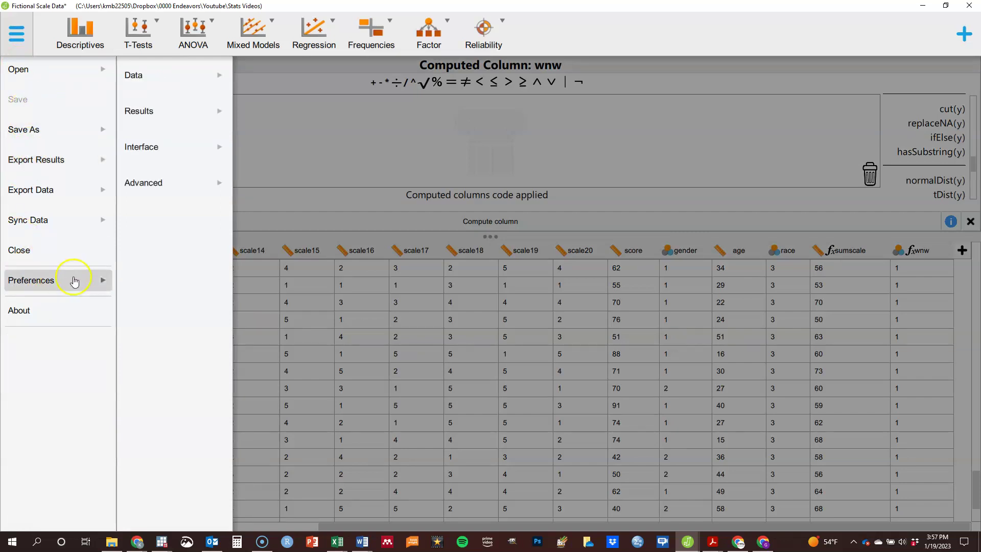
pyautogui.click(181, 88)
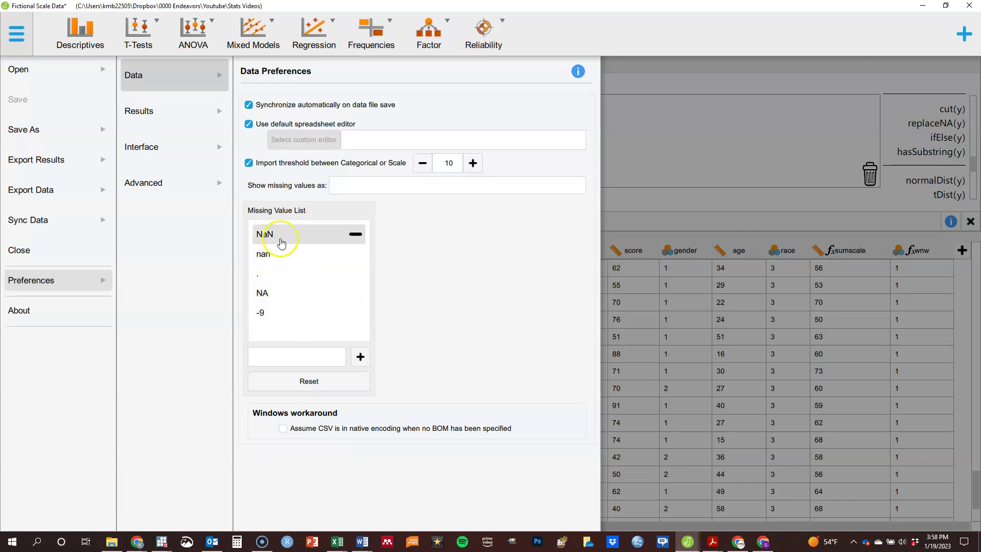
pyautogui.click(274, 278)
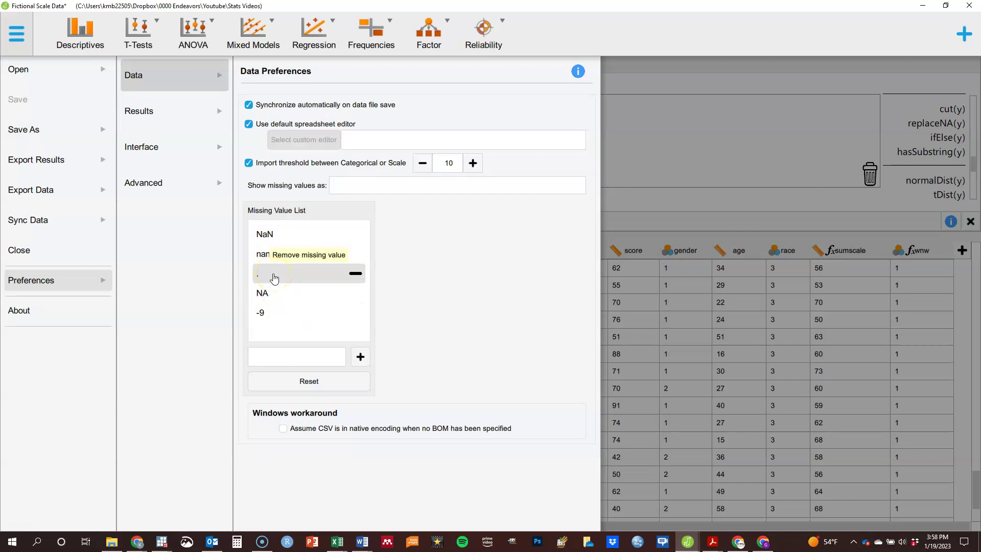
pyautogui.click(257, 279)
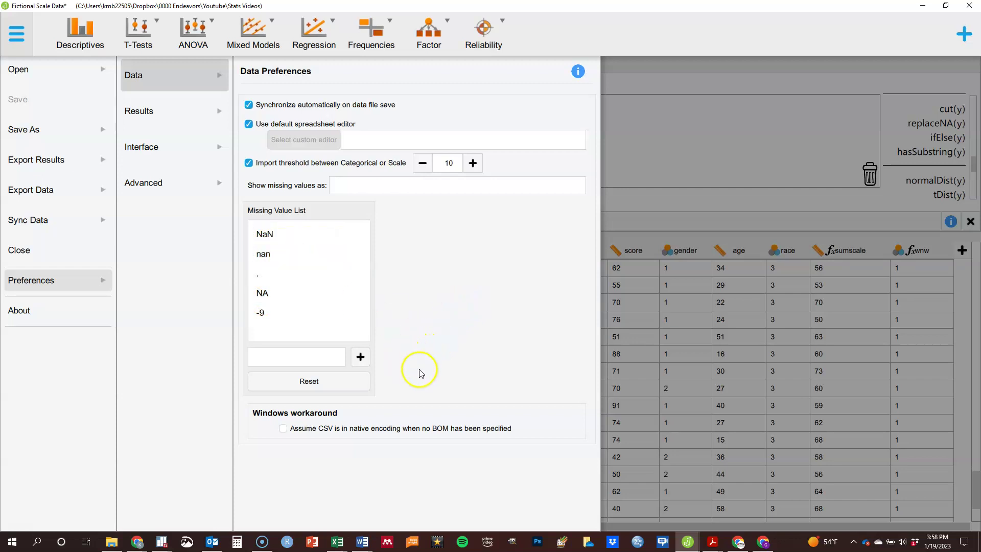
pyautogui.click(651, 320)
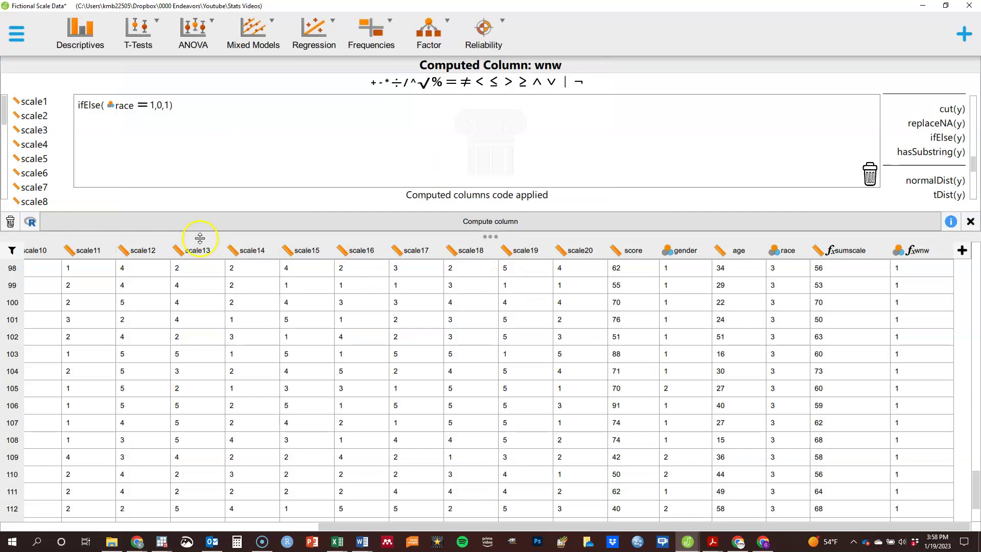